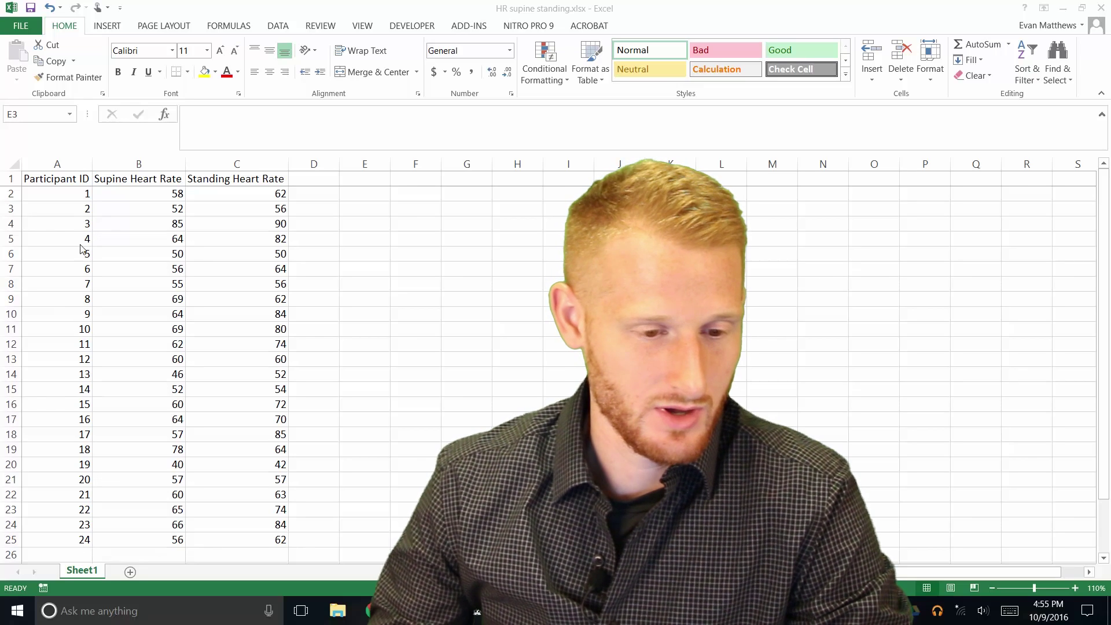
Step: Select the participant IDs in column A, then the Supine and Standing heart rate headers B1:C1
left_click_drag(73, 193, 54, 539)
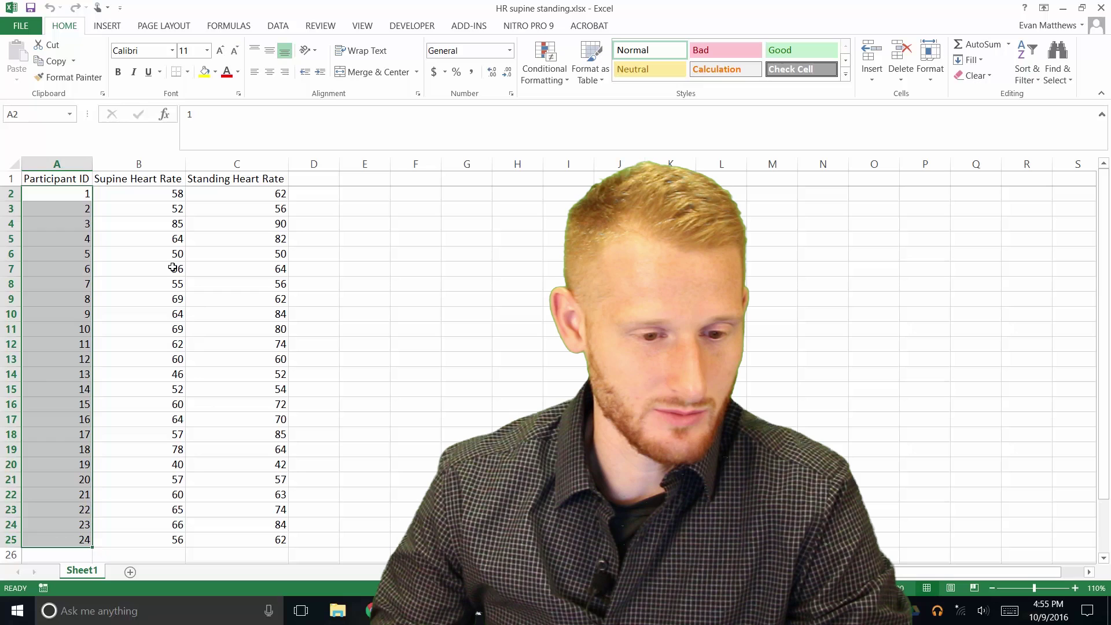
left_click(159, 183)
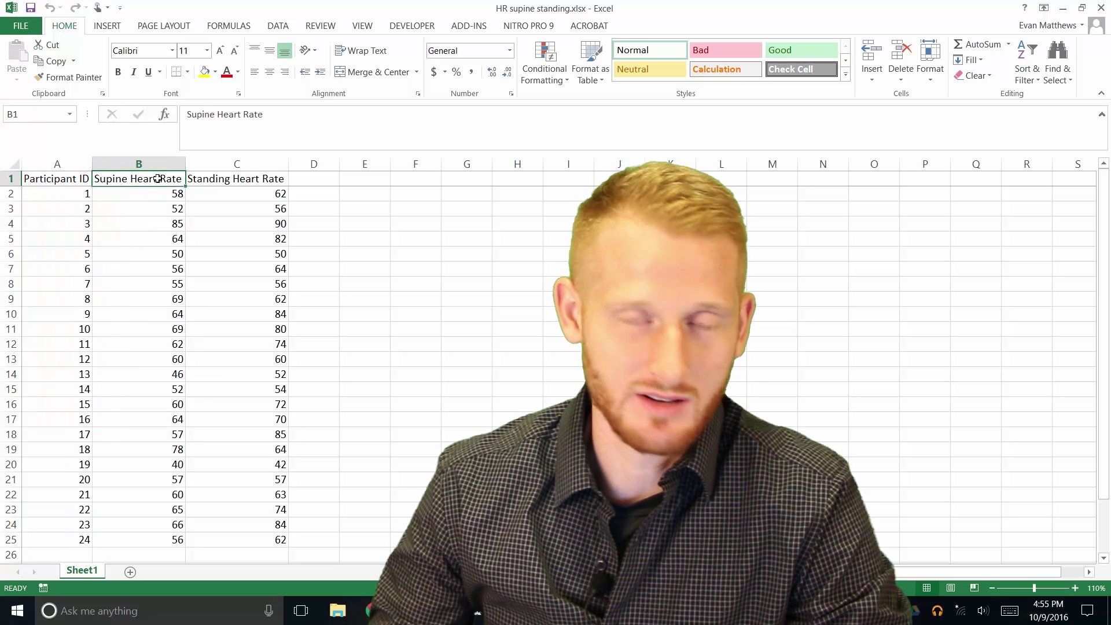
left_click(246, 178)
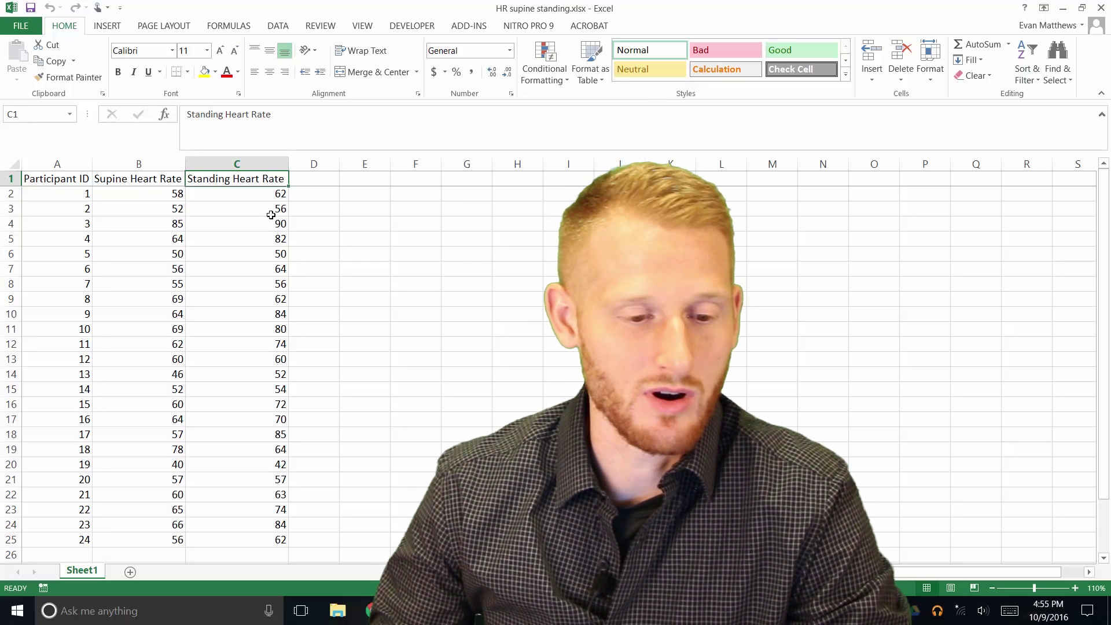
left_click(150, 179)
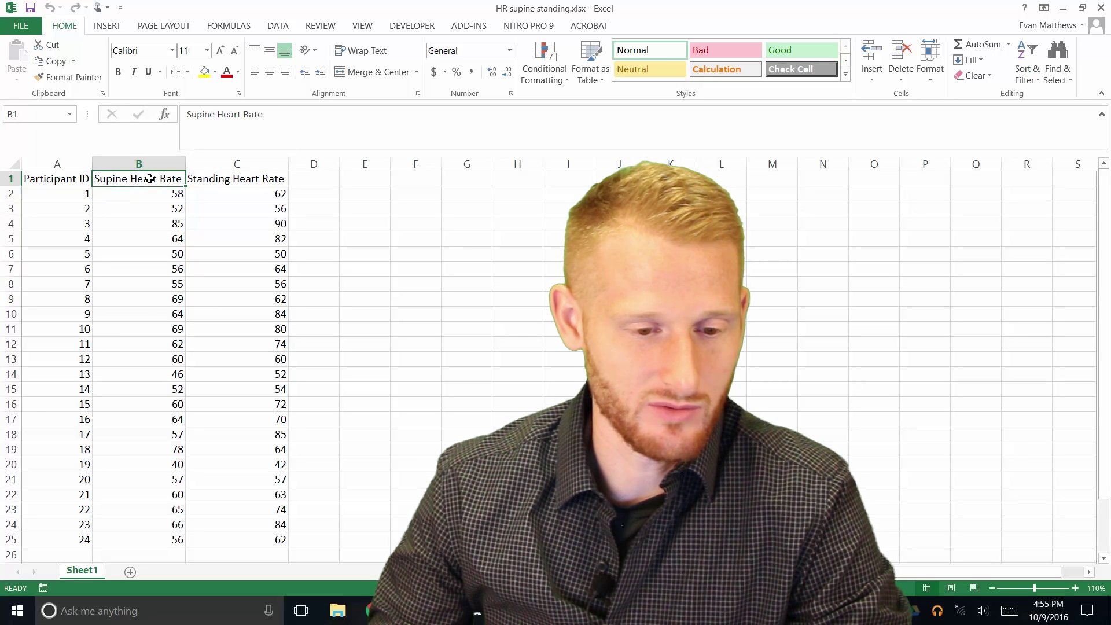
left_click_drag(150, 179, 205, 178)
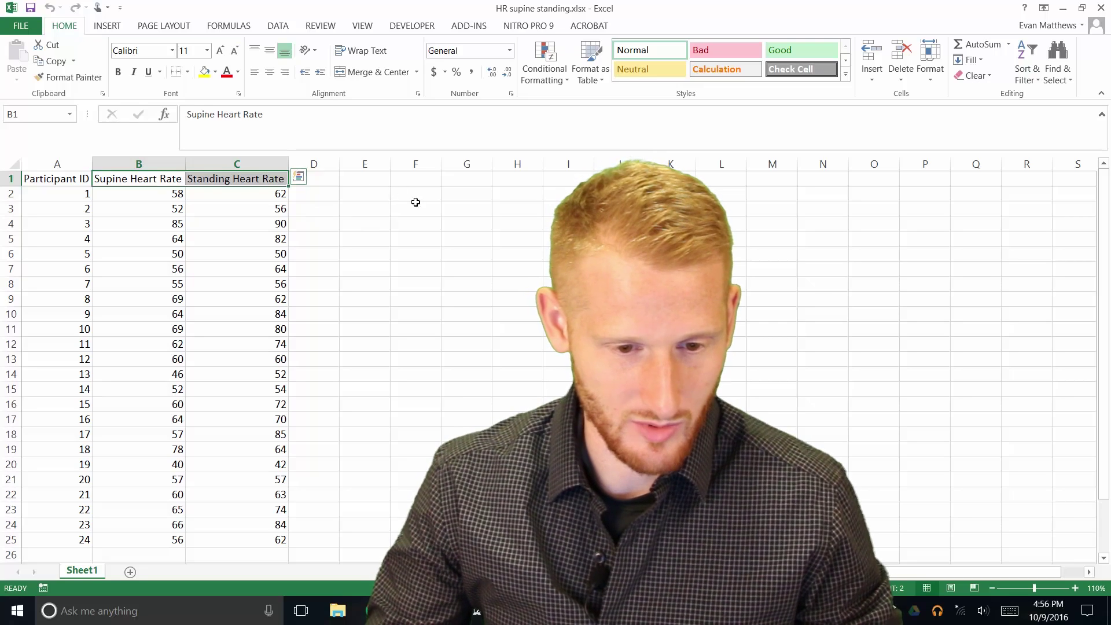
Step: Enter the labels 'Supine' in F3 and 'Standing' in G3
left_click(416, 180)
left_click(418, 206)
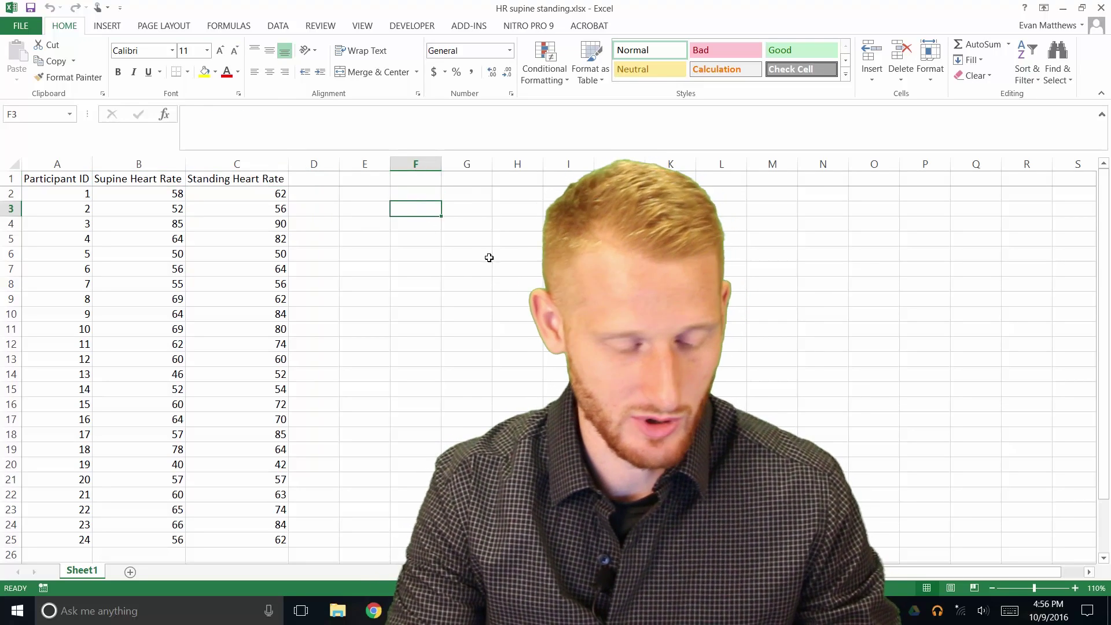
type("Sup")
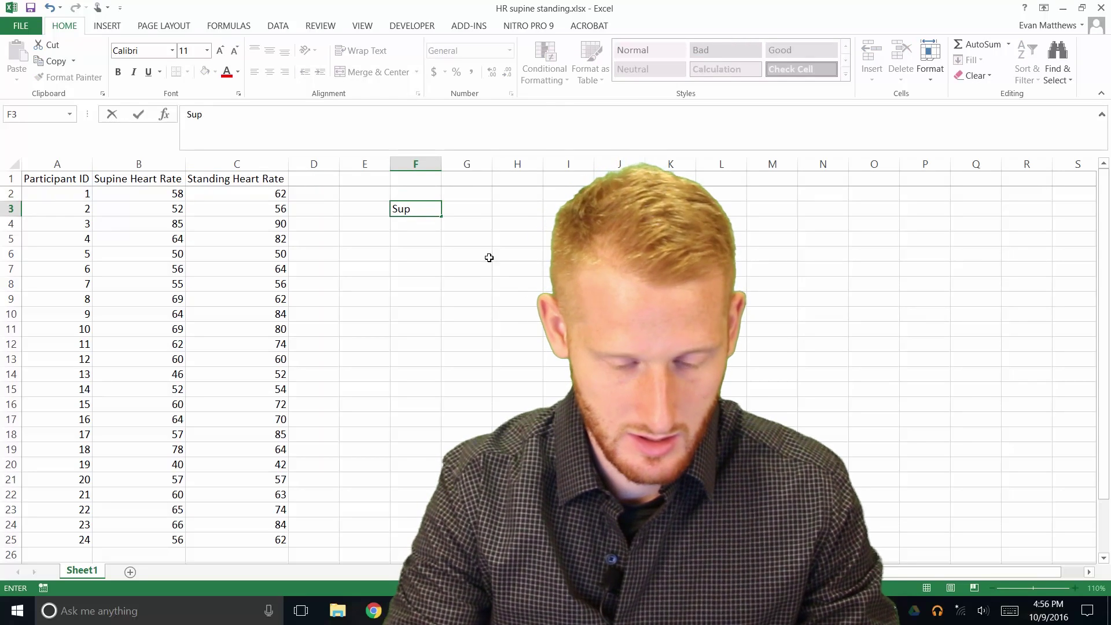
type("ine")
key("Tab")
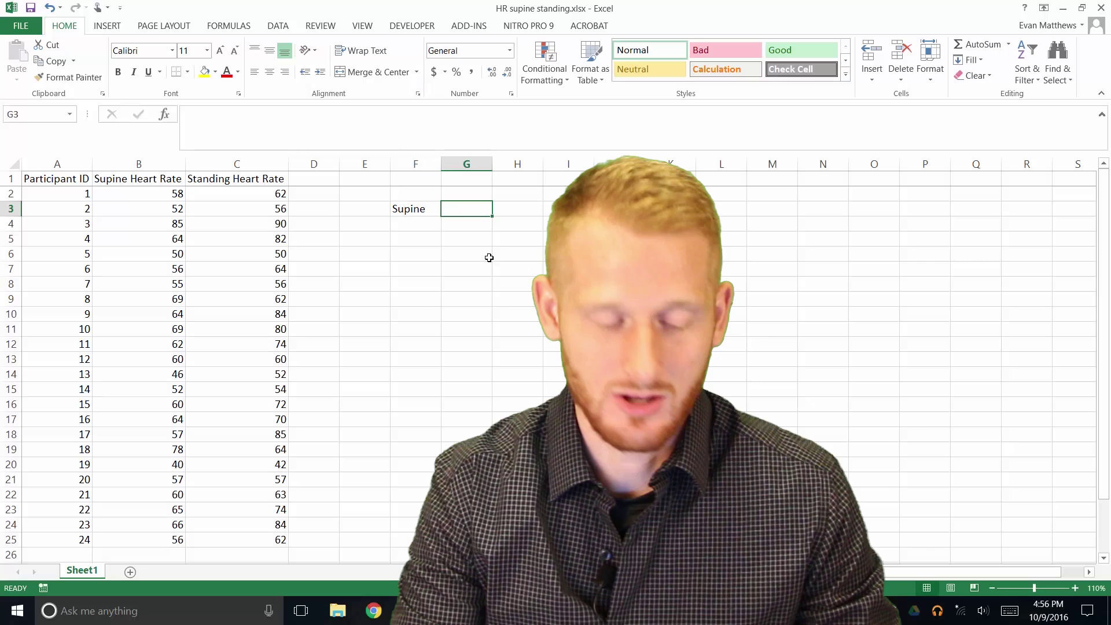
type("Standing")
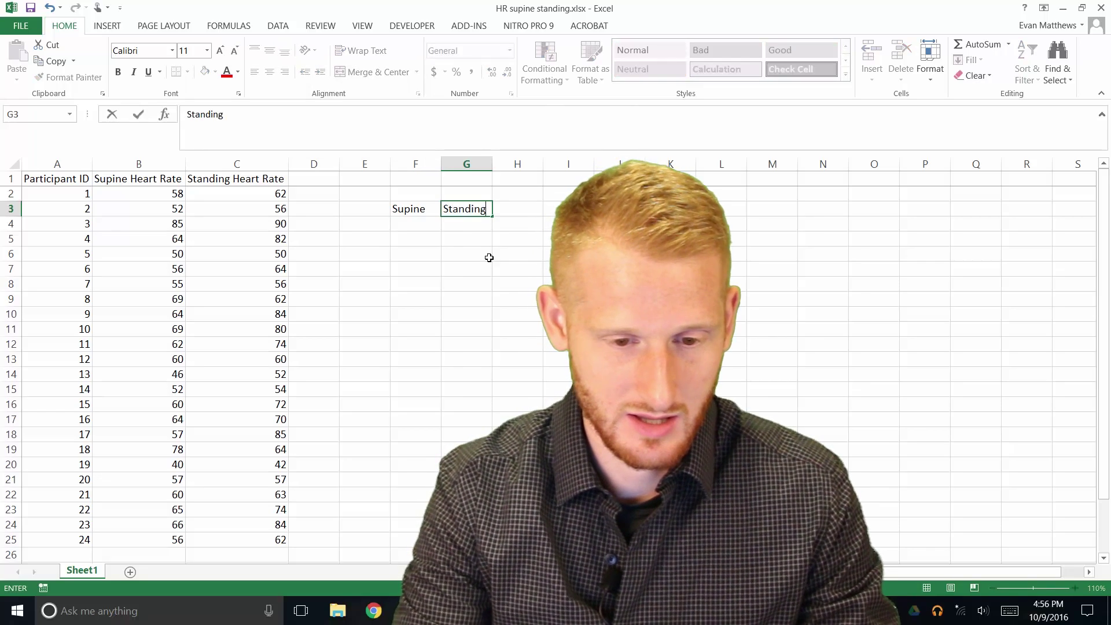
key("Return")
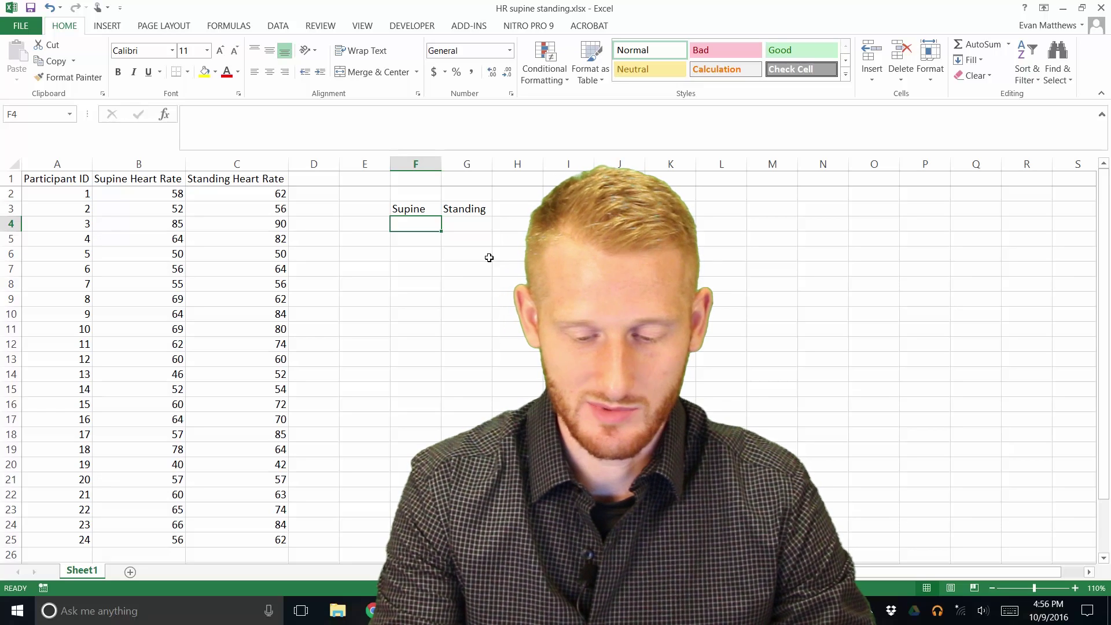
Step: Enter =AVERAGE(B2:B25) in F4 to show the mean supine heart rate of 60
type("=")
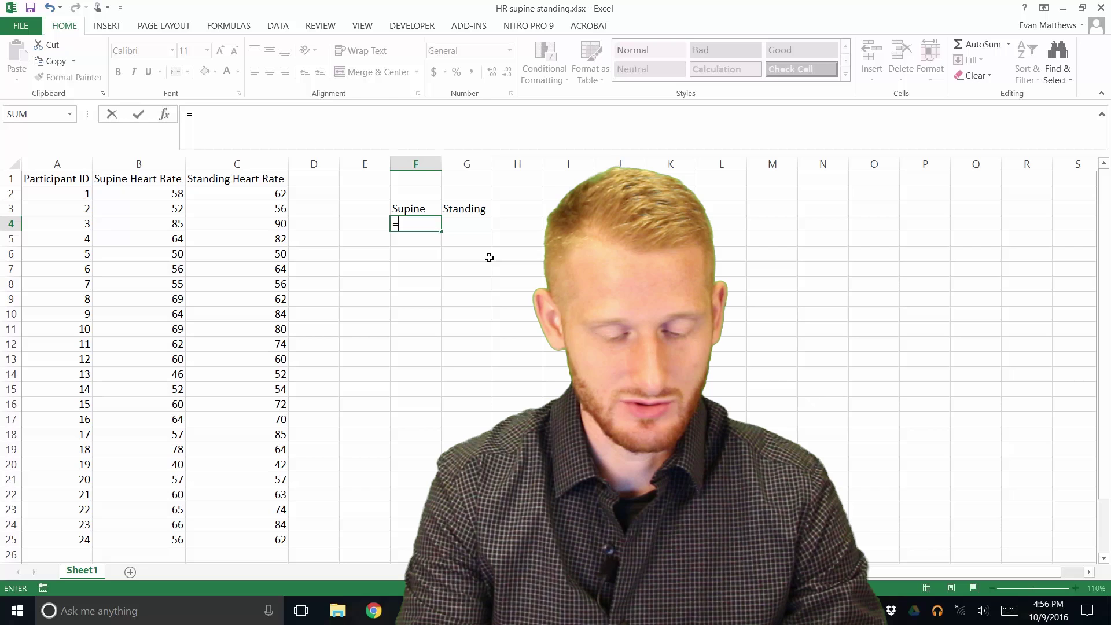
type("aver")
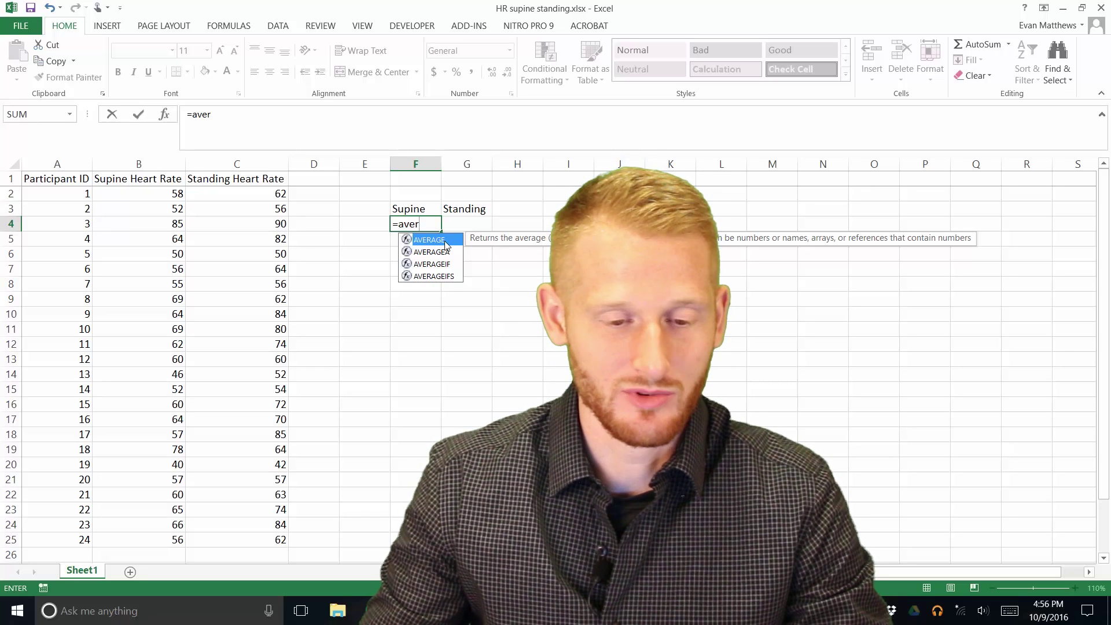
double_click(446, 244)
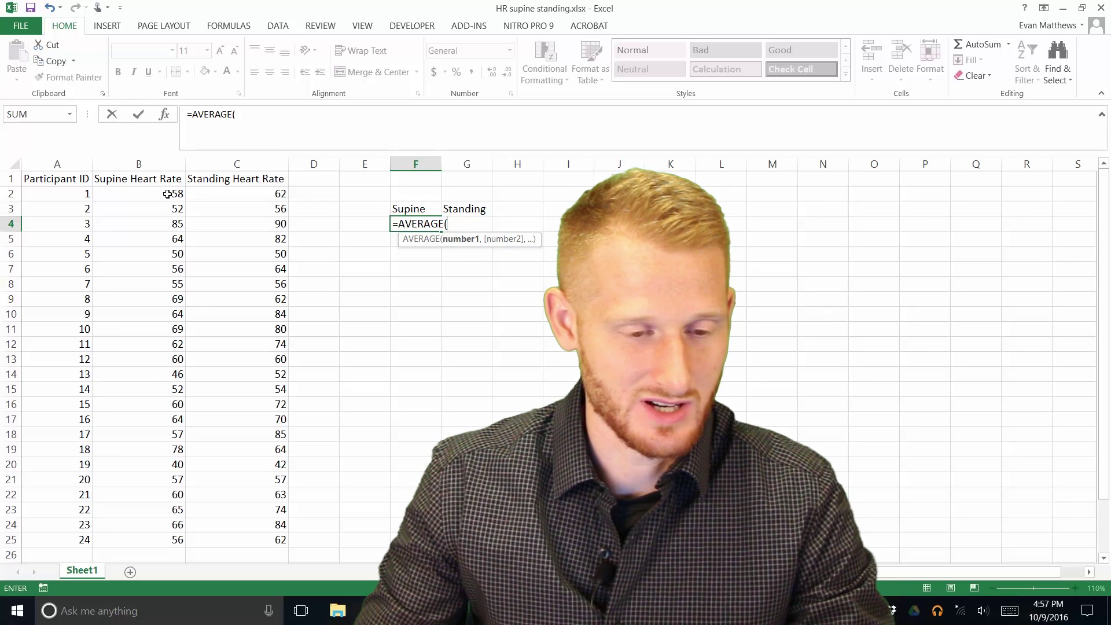
left_click_drag(168, 194, 174, 537)
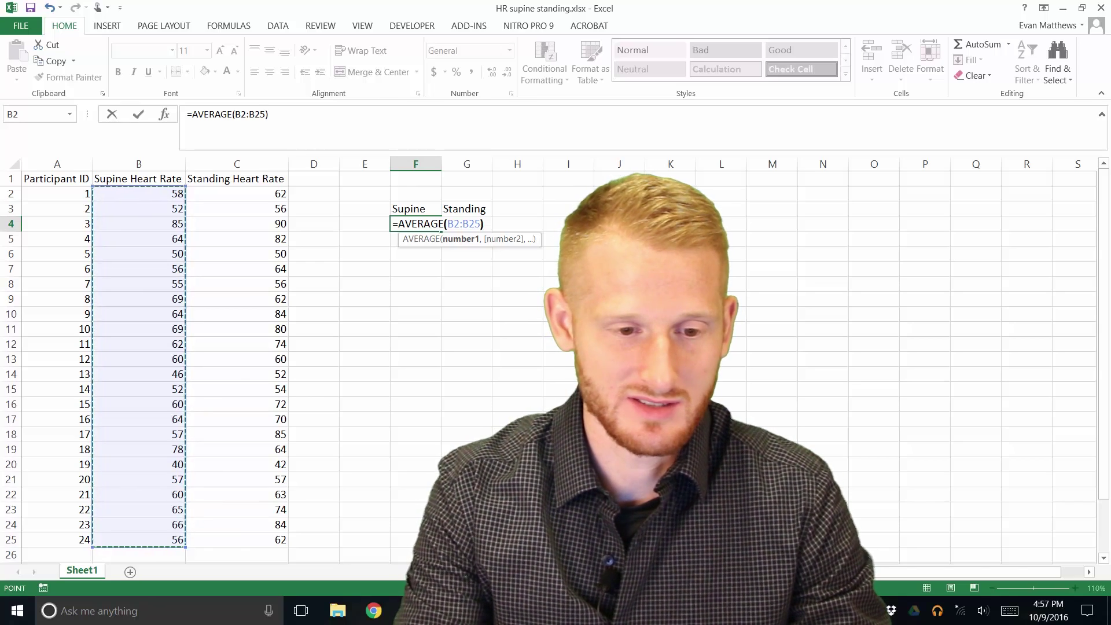
type(")")
key("Return")
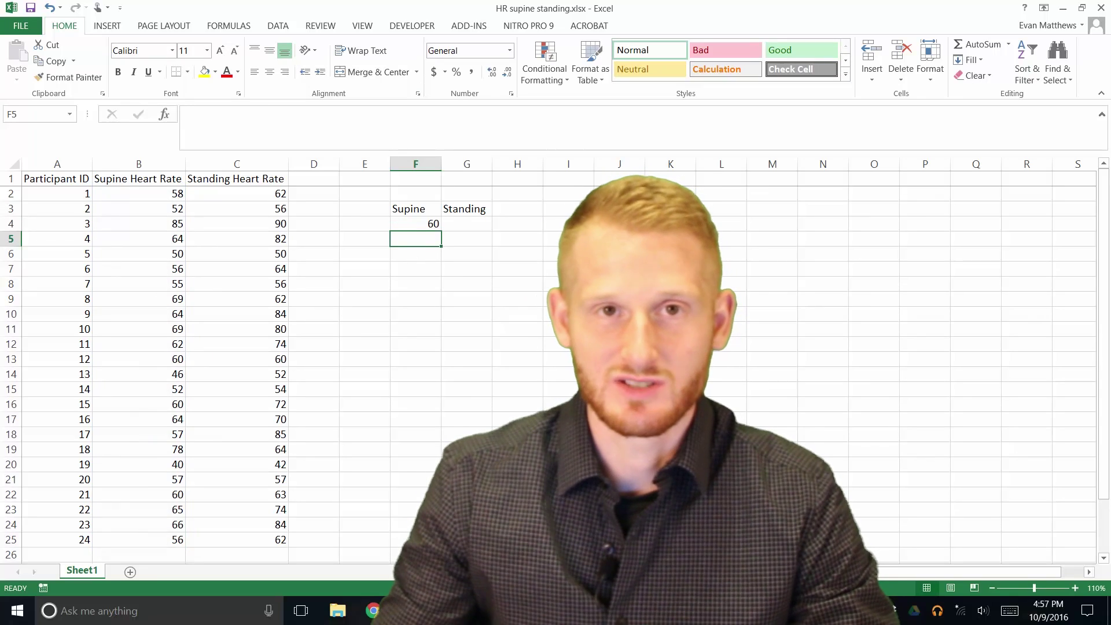
Step: Enter =AVERAGE(C2:C25) in G4 to show the mean standing heart rate of 67
left_click(474, 225)
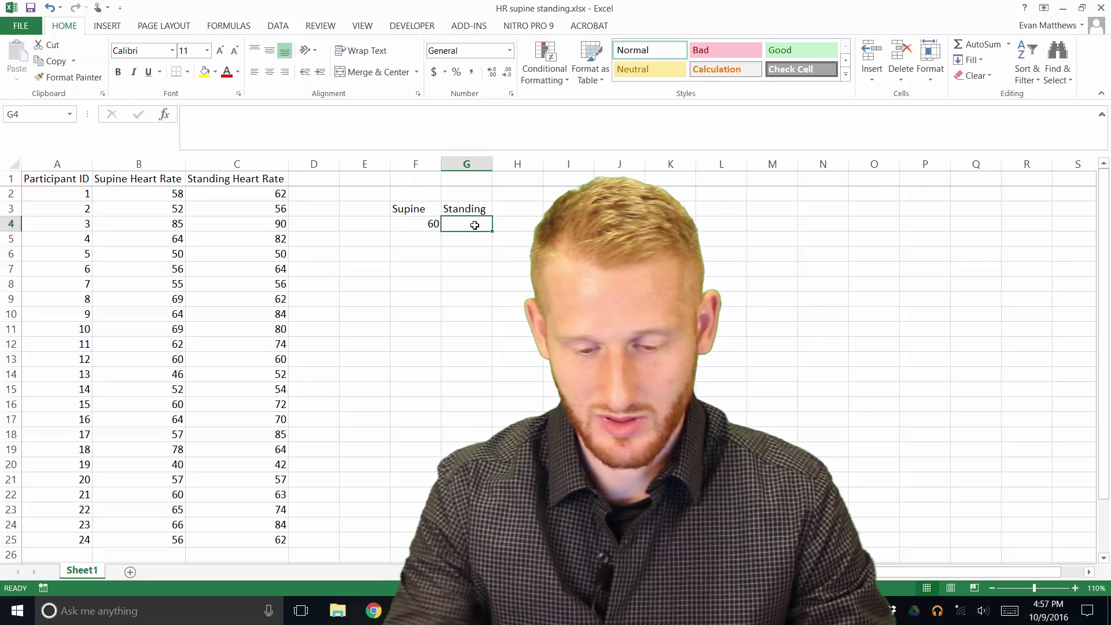
type("=")
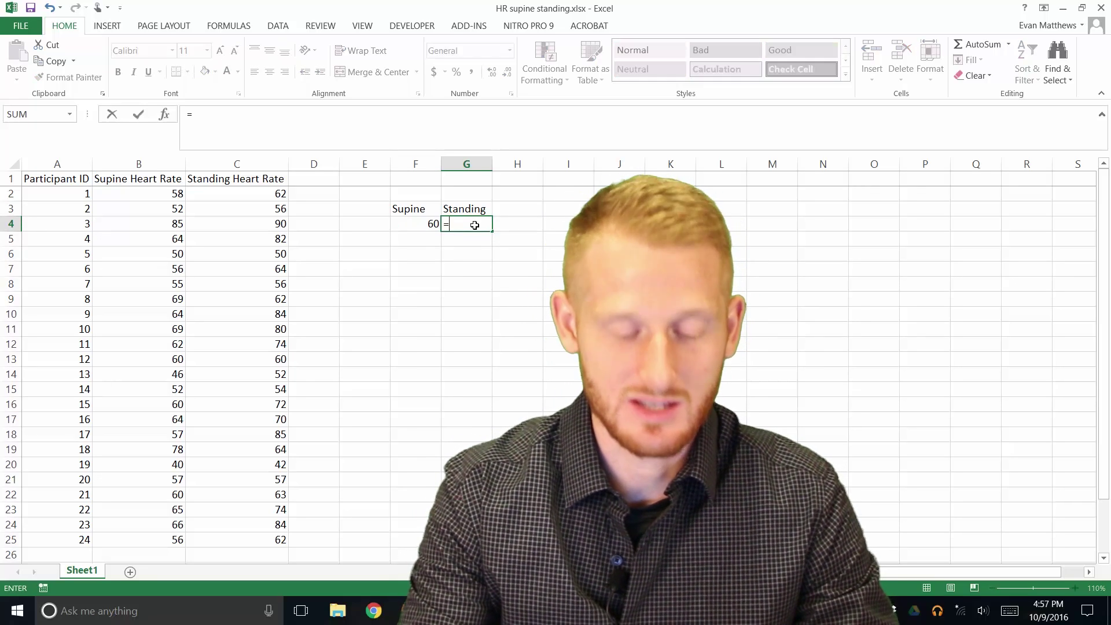
type("ave")
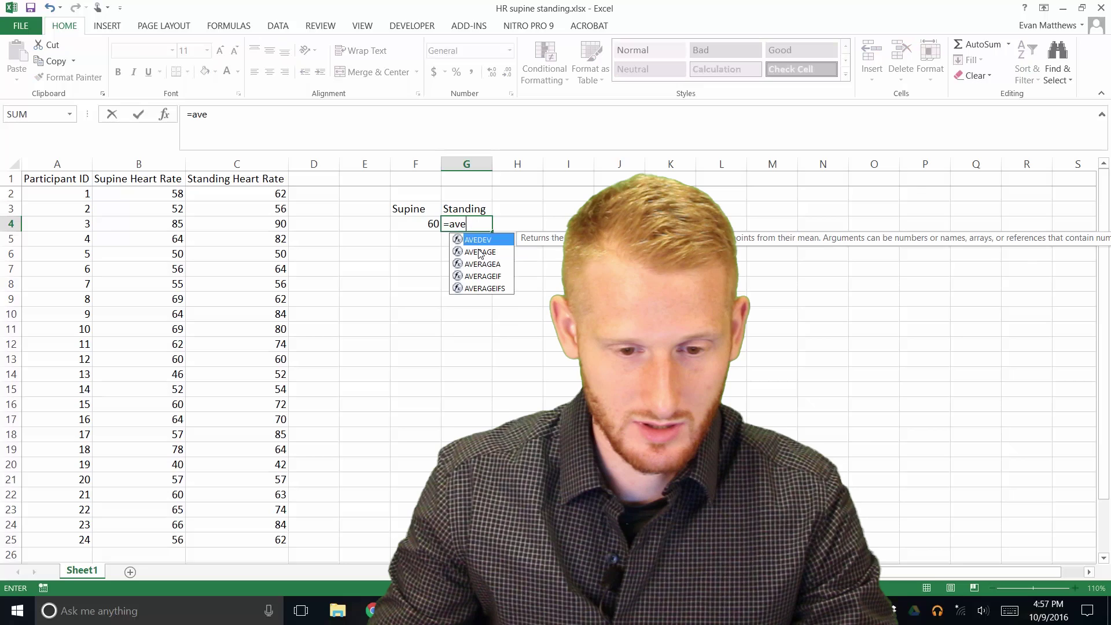
left_click(480, 252)
double_click(479, 252)
left_click_drag(253, 189, 264, 538)
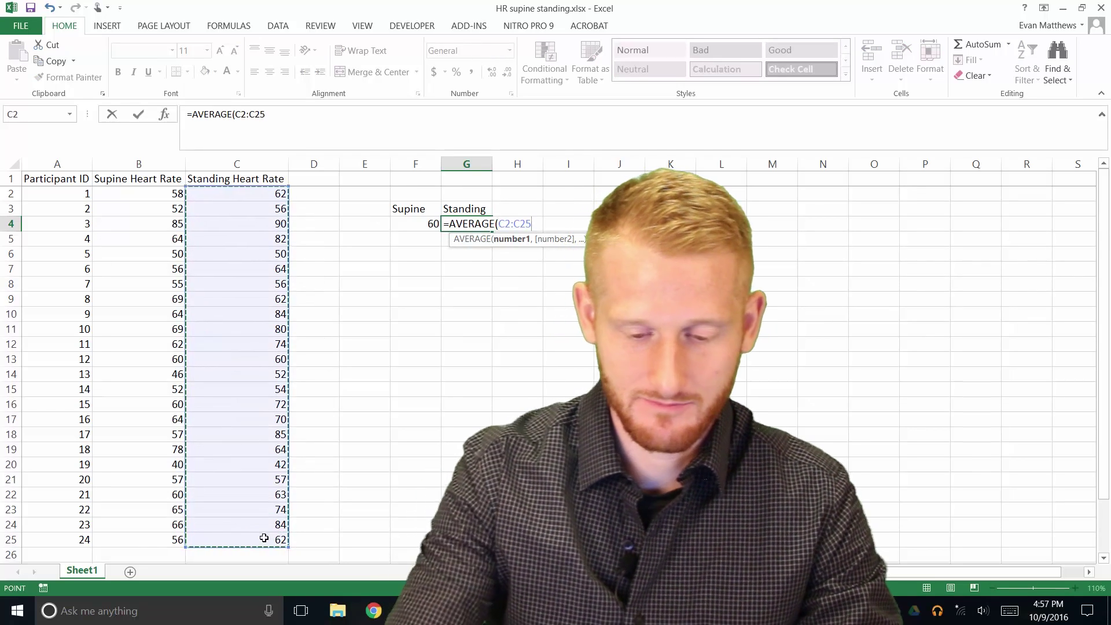
type(")")
key("Return")
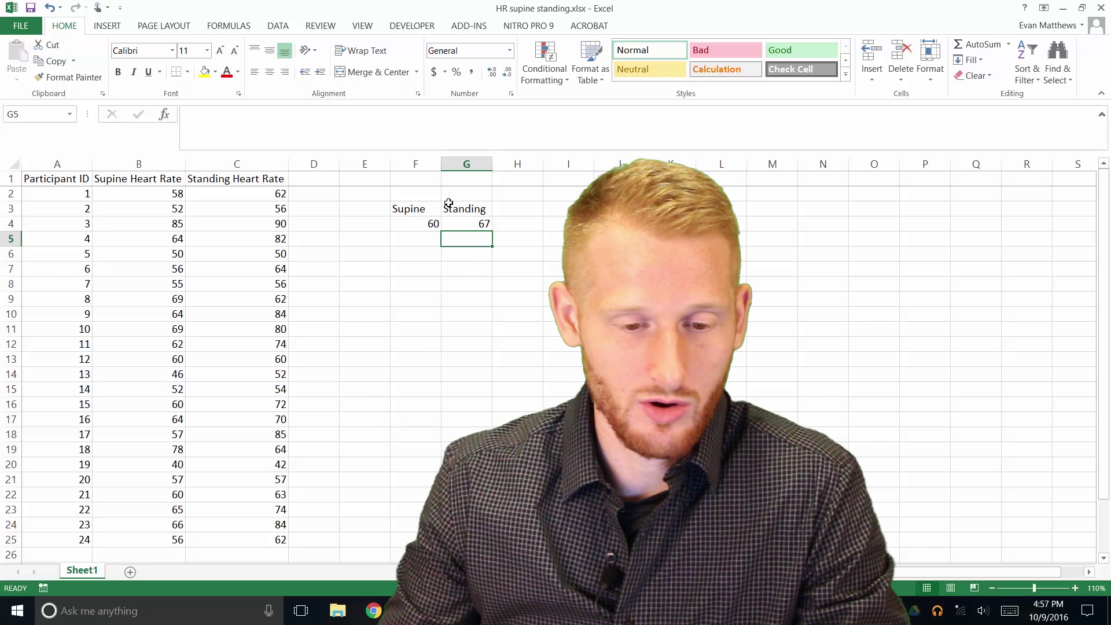
Step: Chart F3:G4 as a 2-D clustered column chart and nudge it slightly right
left_click_drag(420, 208, 451, 221)
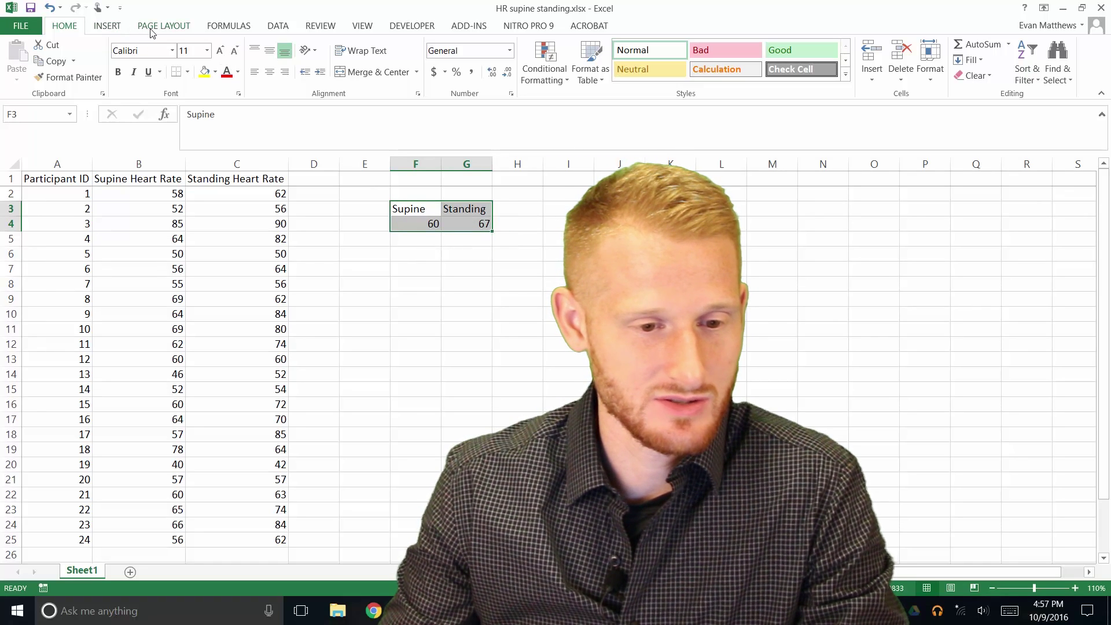
left_click(109, 25)
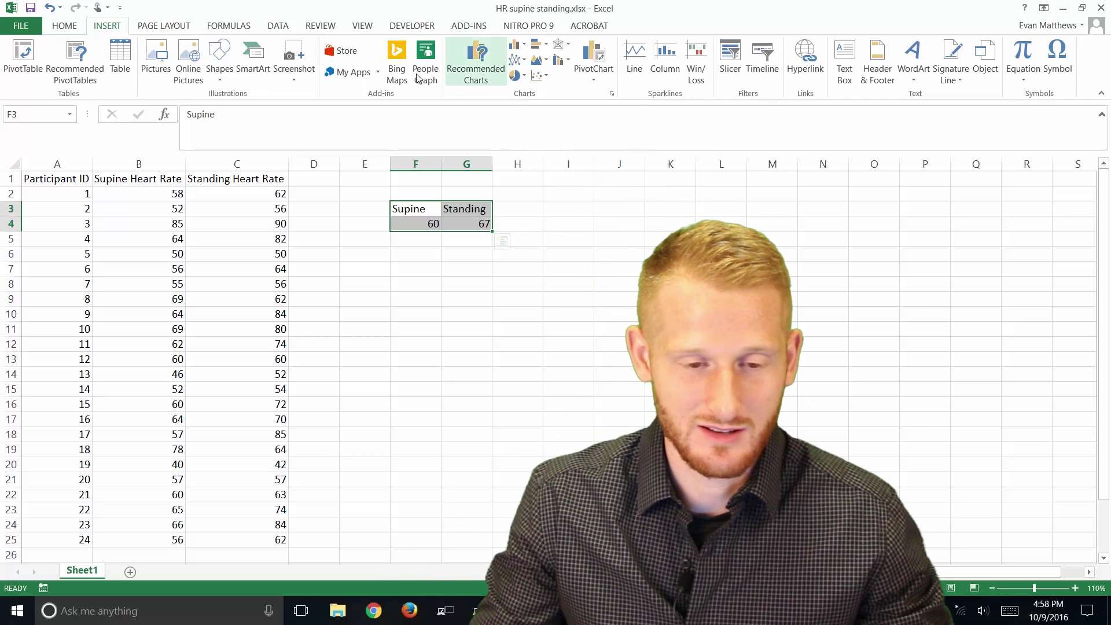
left_click(523, 51)
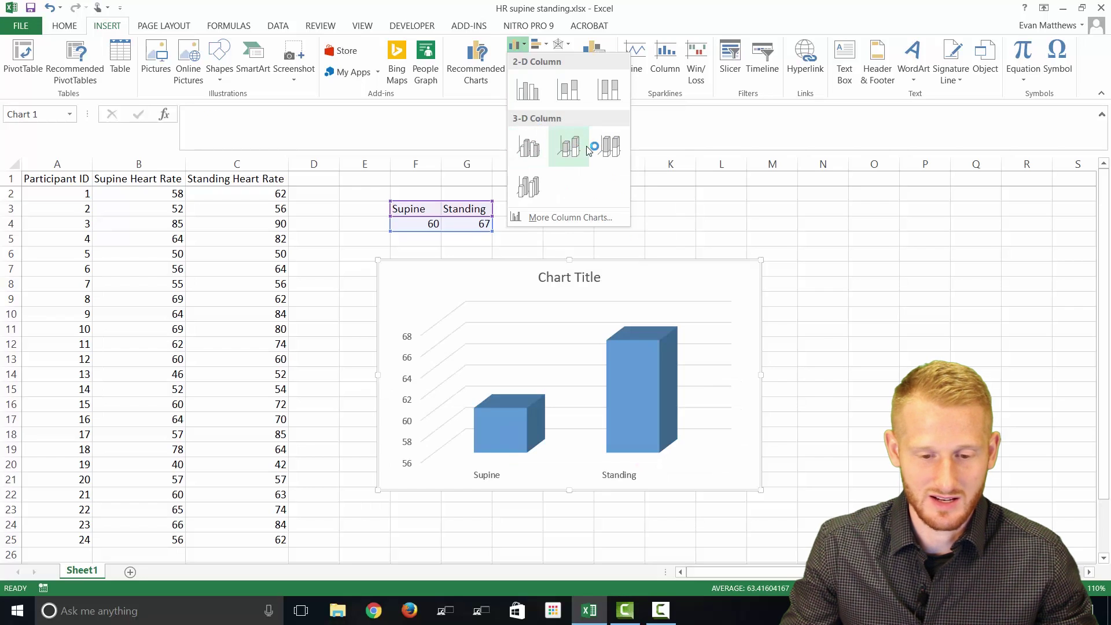
left_click(529, 101)
left_click_drag(602, 262, 642, 262)
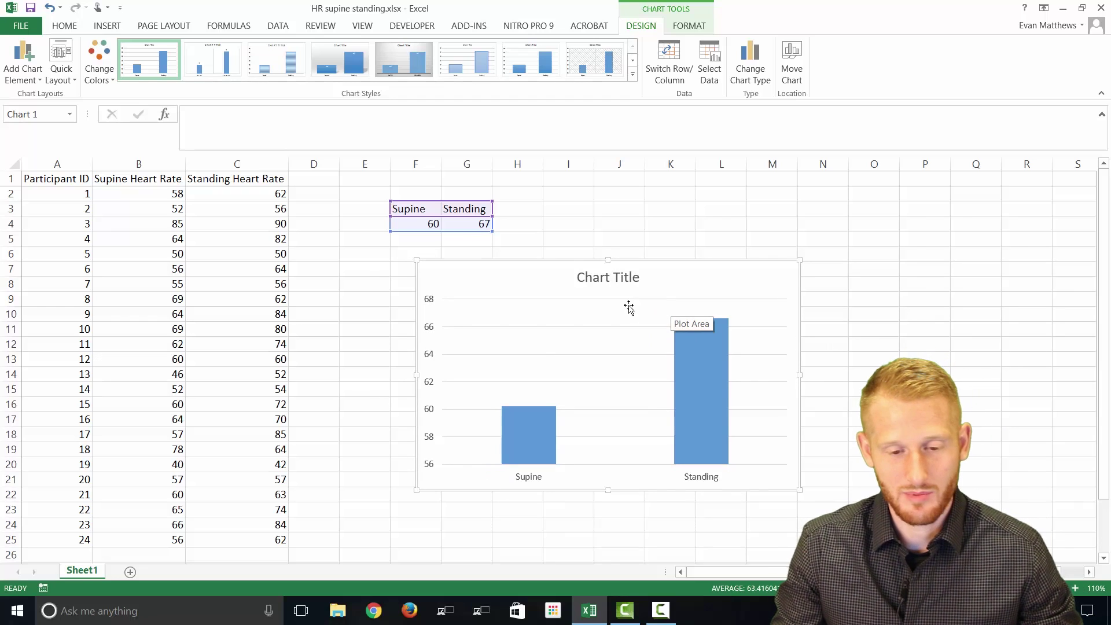
Step: Replace the 'Chart Title' placeholder with 'Cardiac Response to Orthostasis'
left_click(611, 277)
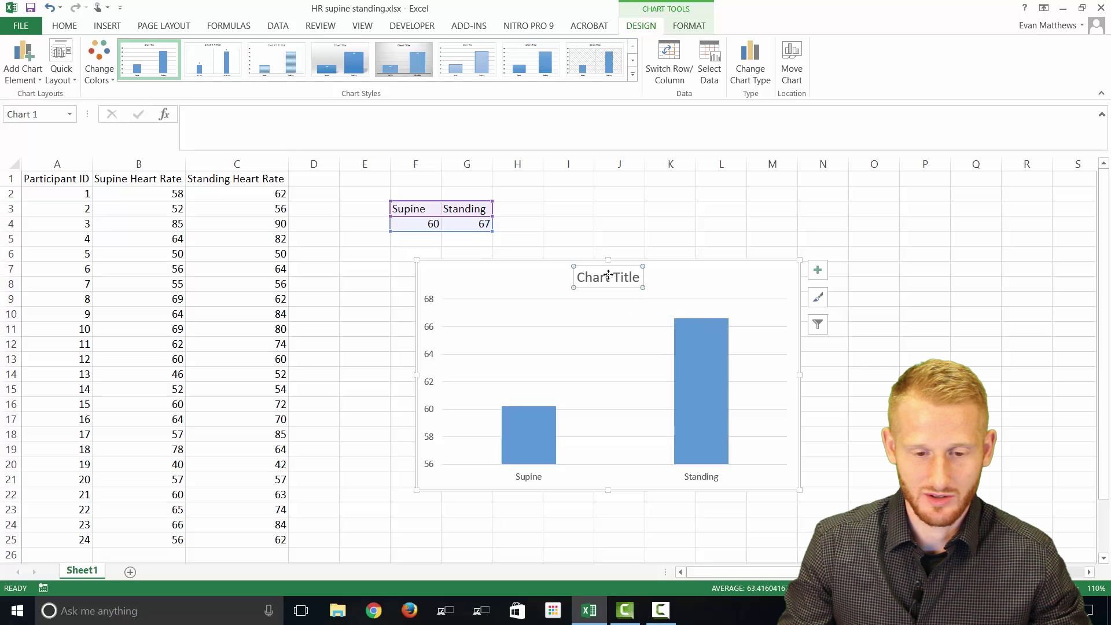
triple_click(610, 275)
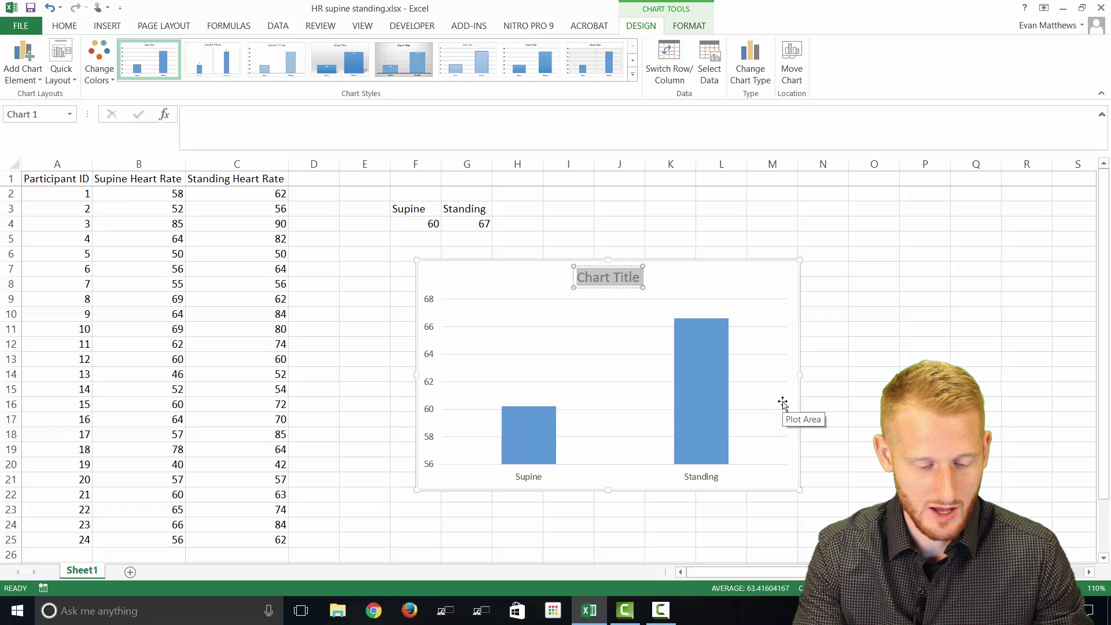
type("Cardiac")
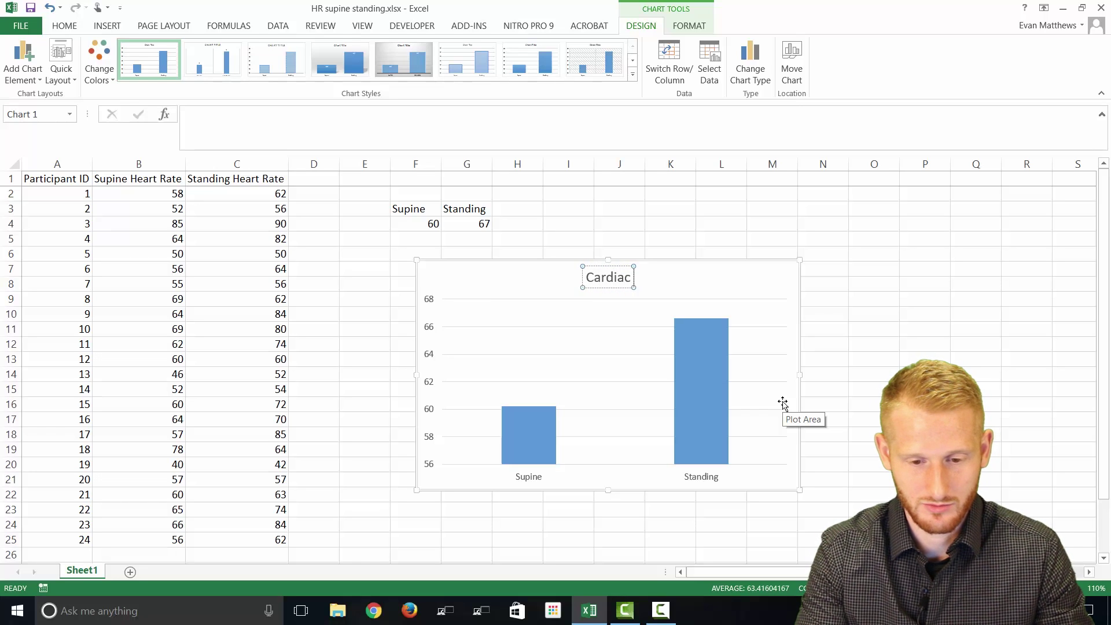
type(" Response")
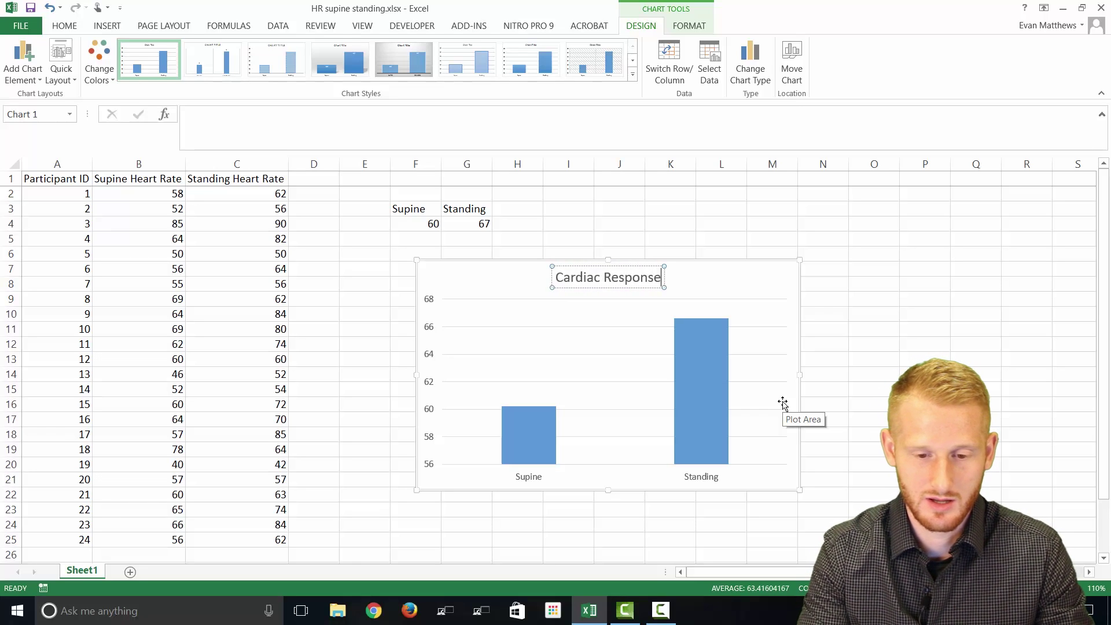
type(" to Ortho")
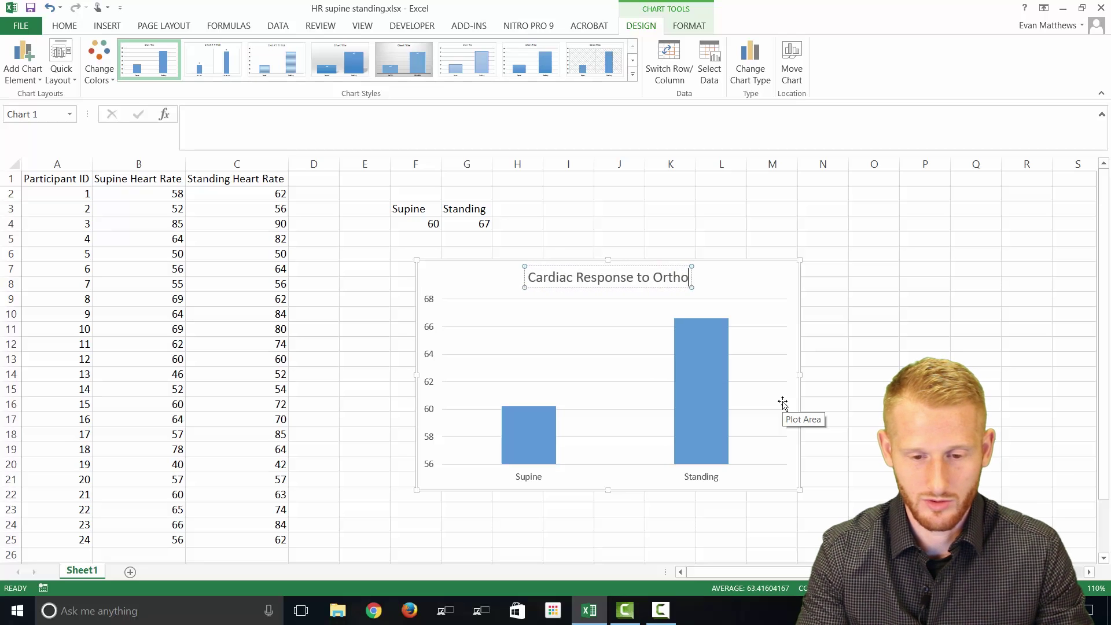
type("statis")
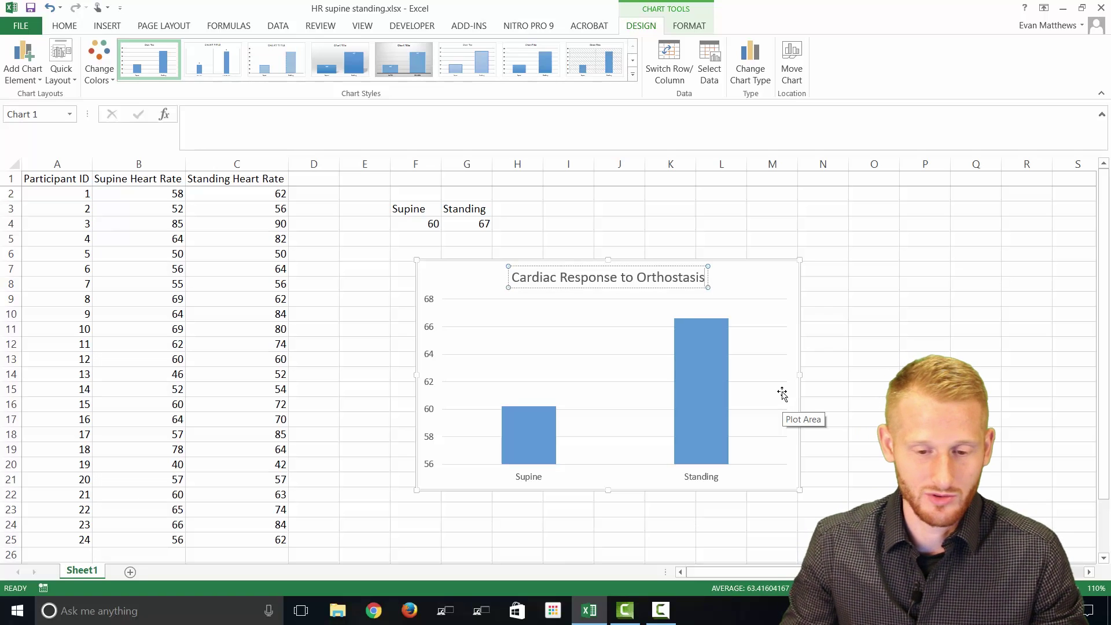
left_click(450, 282)
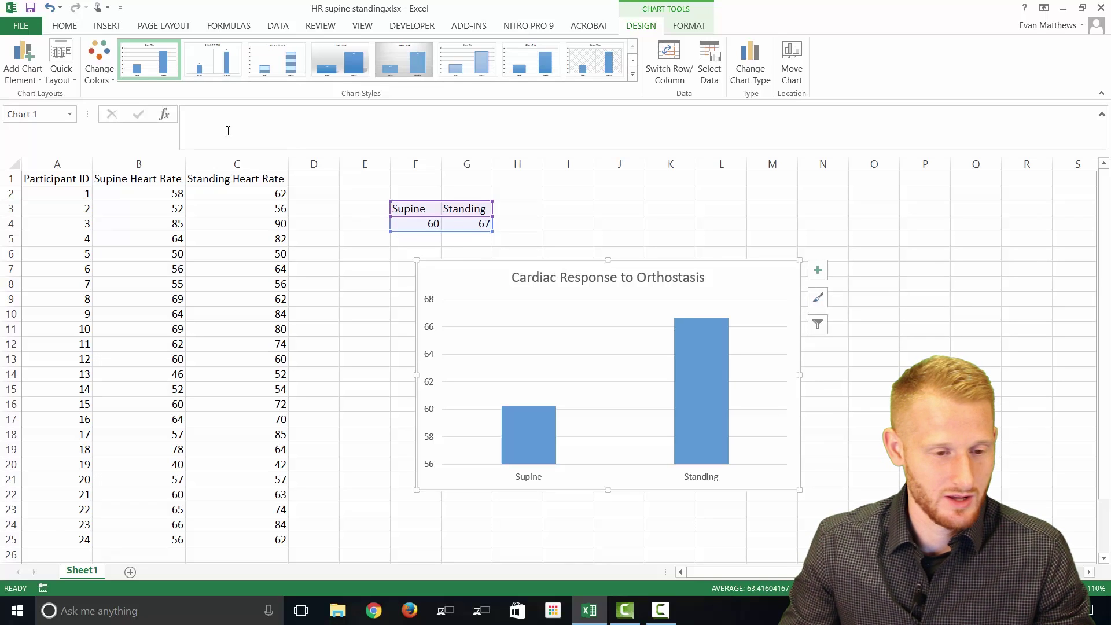
Step: Add a primary vertical axis title reading 'Heart Rate (Beats/min)'
left_click(32, 83)
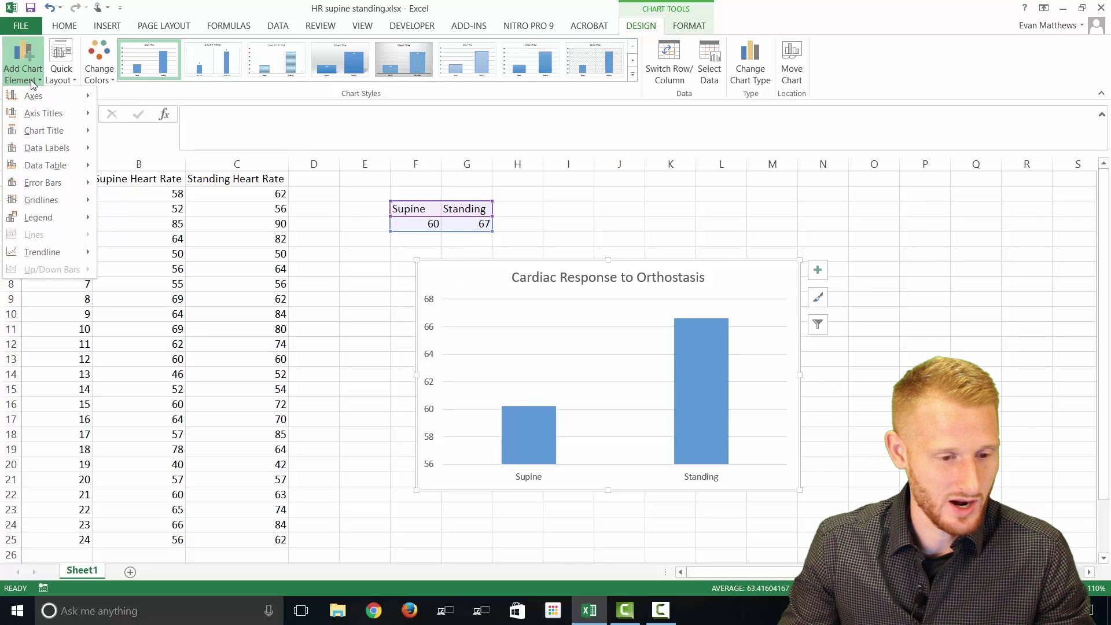
key("Down")
key("Down")
key("Right")
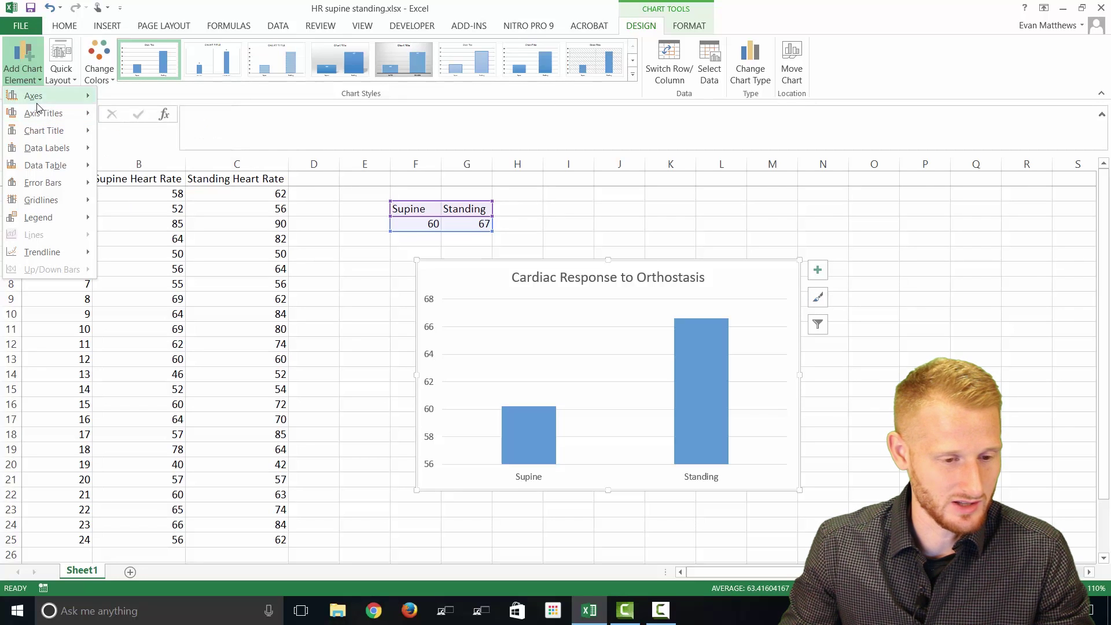
mouse_move(43, 115)
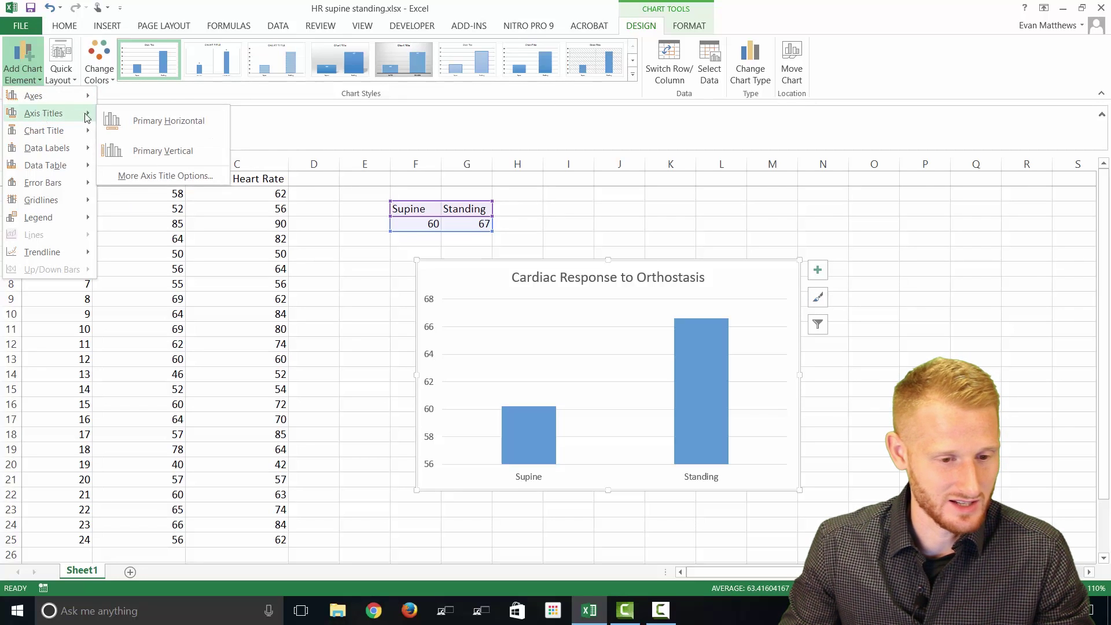
left_click(156, 151)
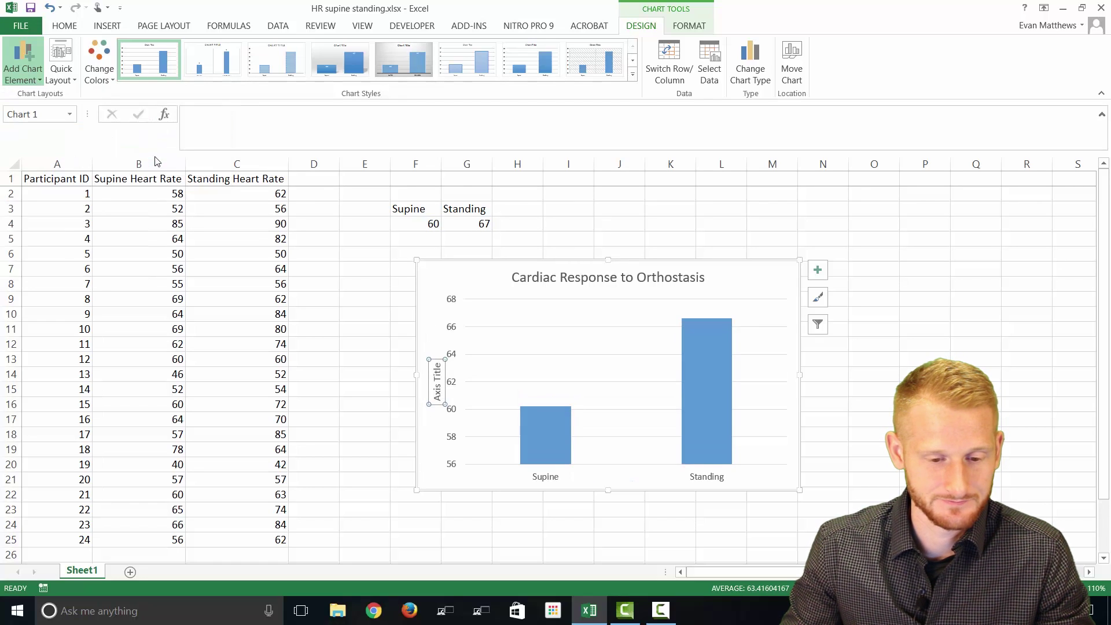
double_click(437, 380)
triple_click(437, 381)
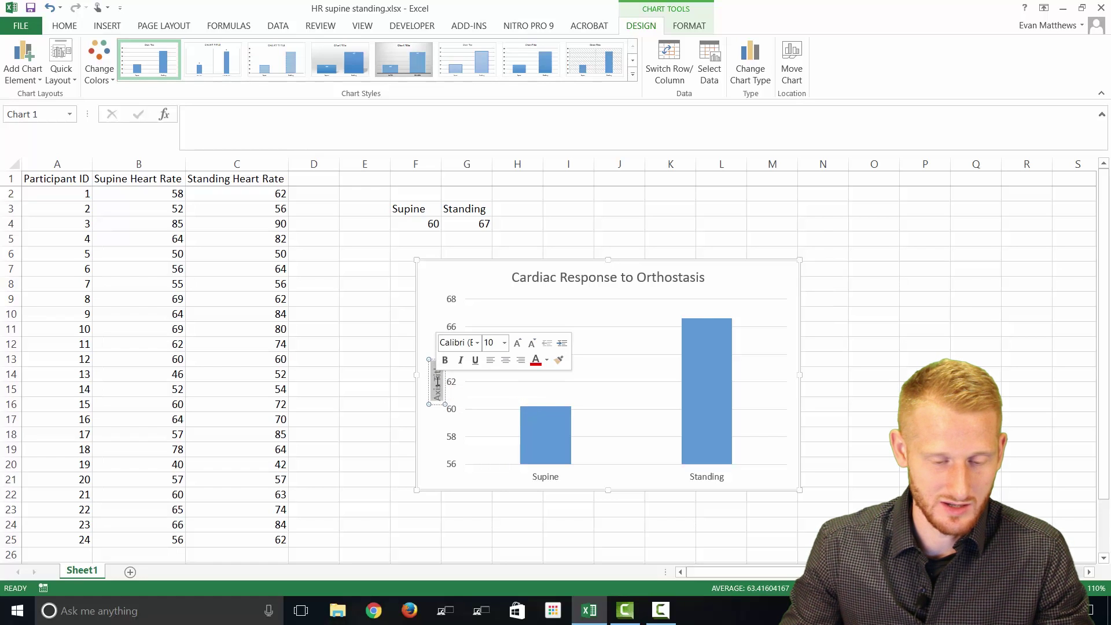
type("Heart")
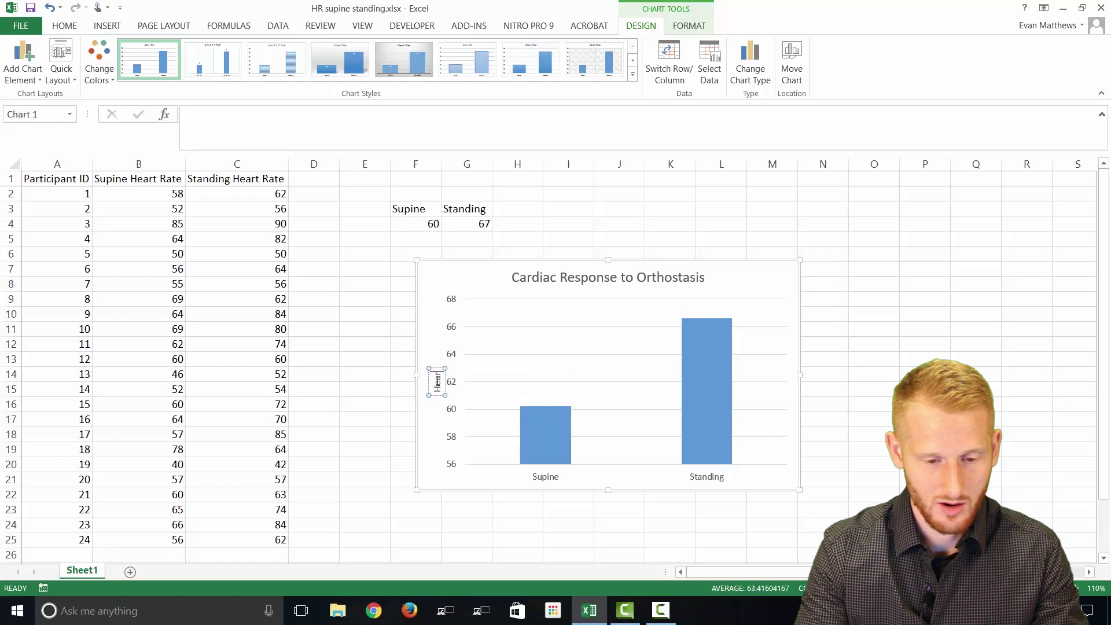
type(" Rate")
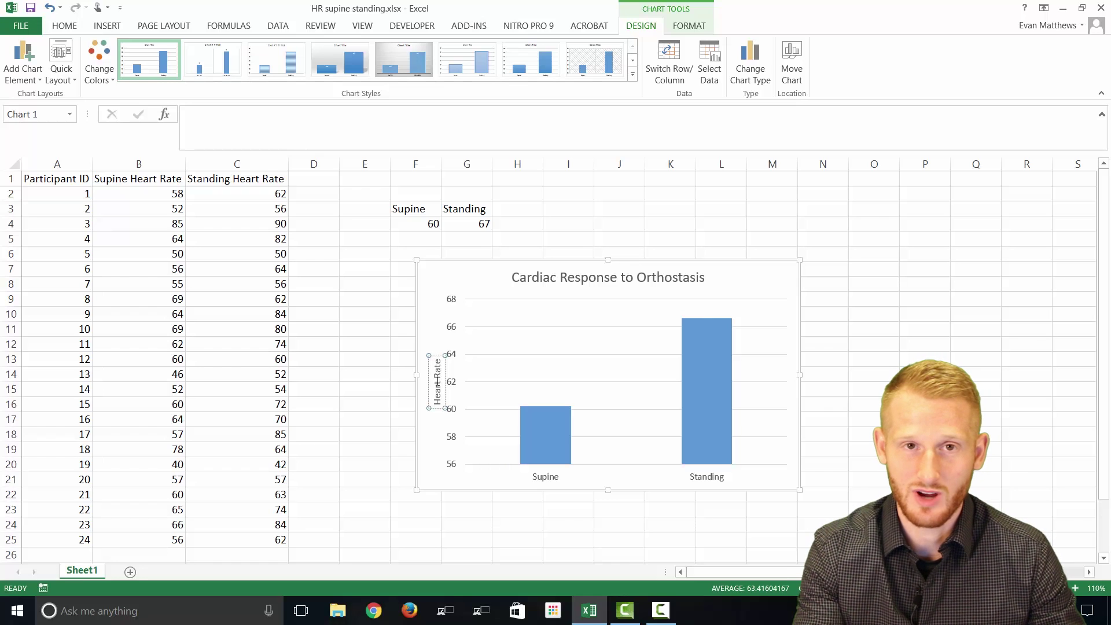
type("(")
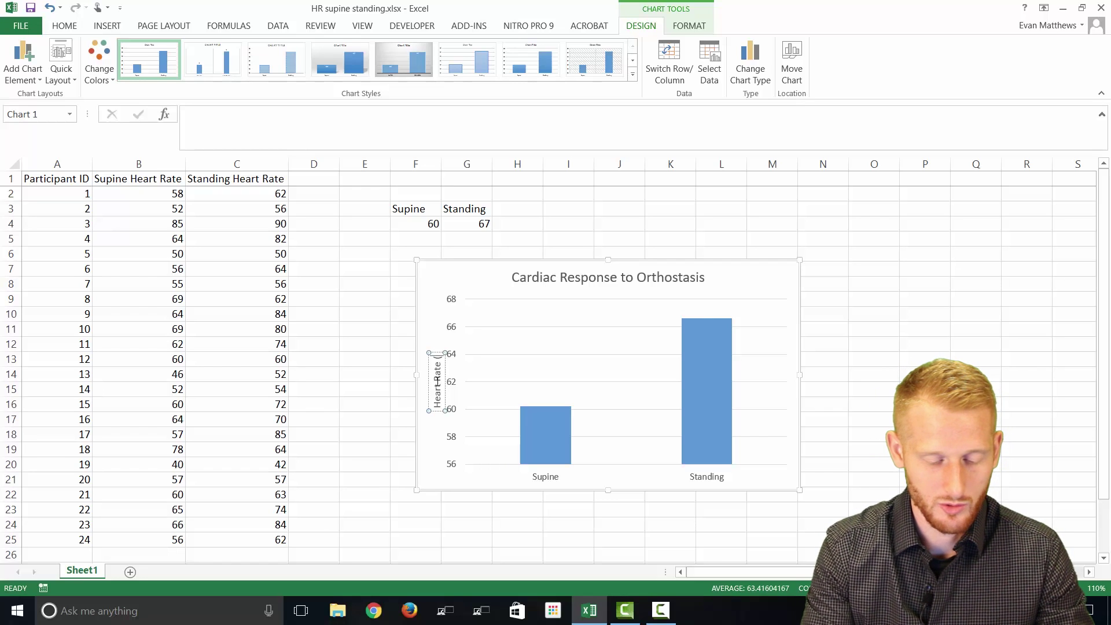
type("Beats")
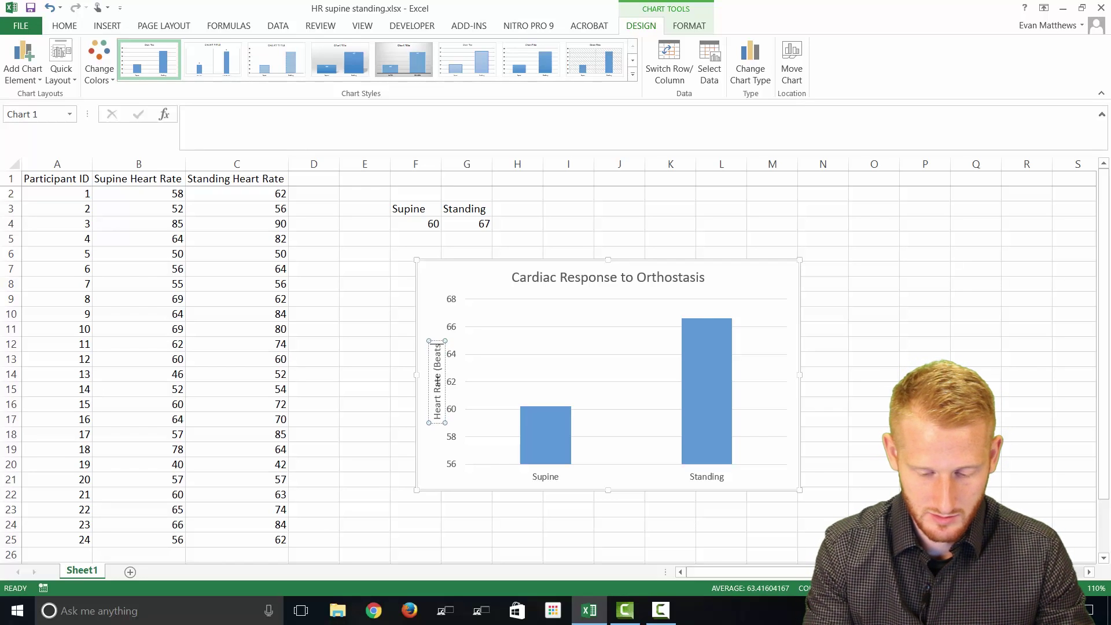
type("/min)")
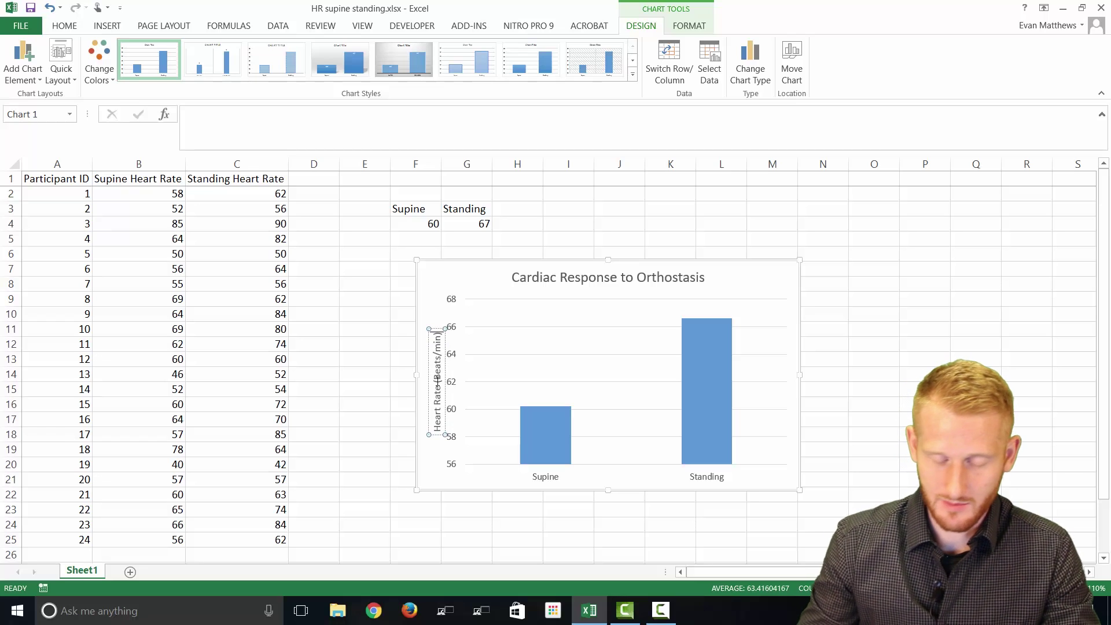
left_click(478, 280)
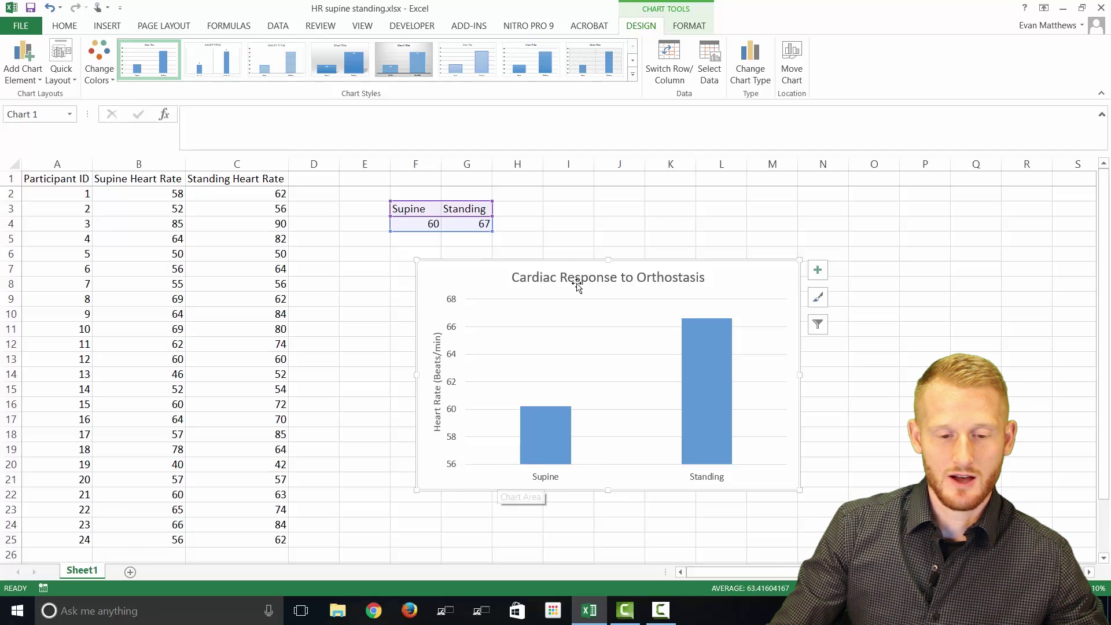
Step: Move the chart up and right, then bring up the vertical axis's context menu
left_click_drag(561, 261, 666, 223)
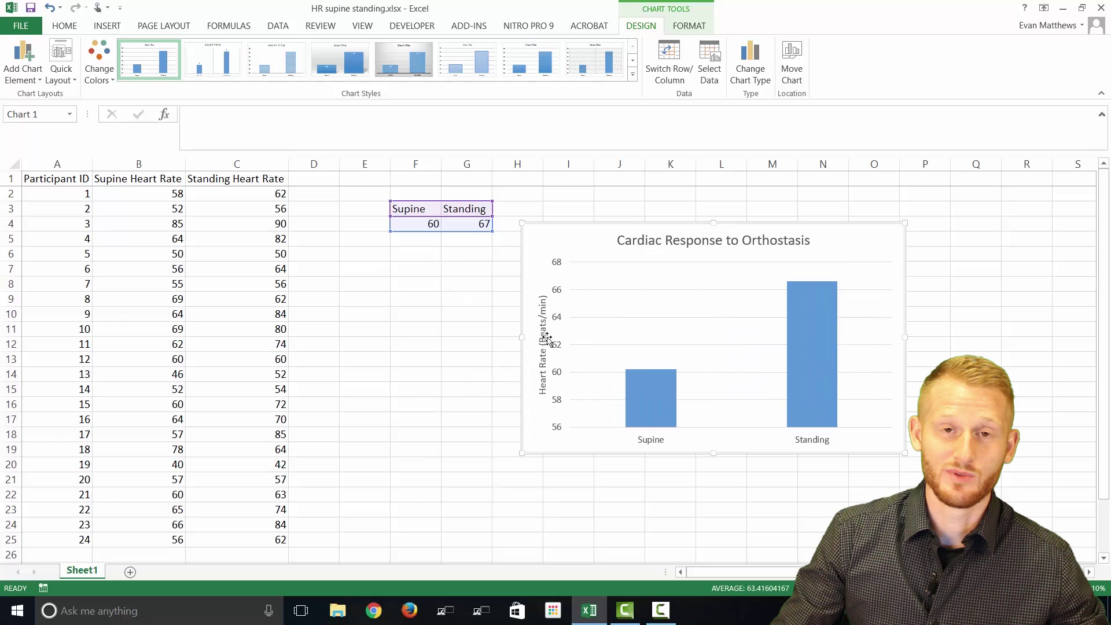
left_click(560, 406)
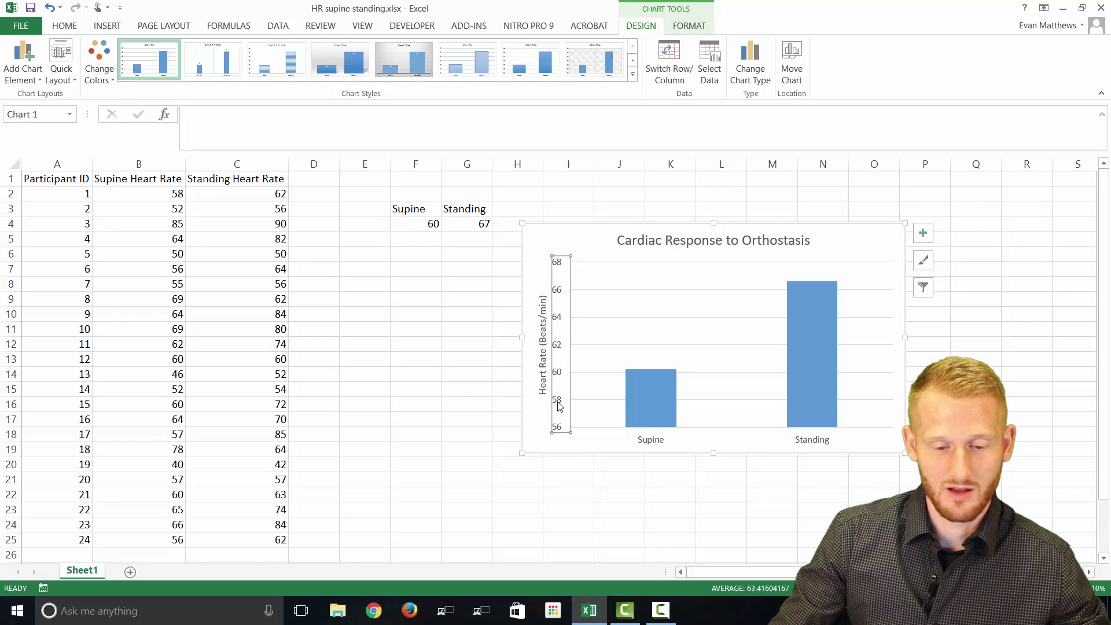
right_click(559, 407)
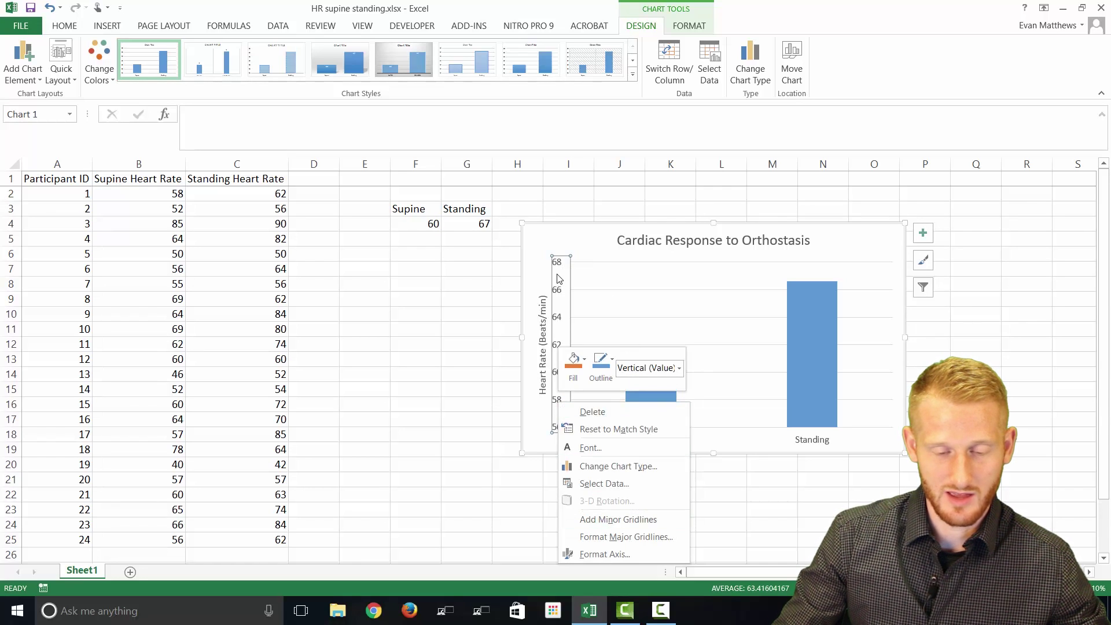
Step: Fix the vertical axis bounds at a minimum of 50 and a maximum of 70
left_click(606, 554)
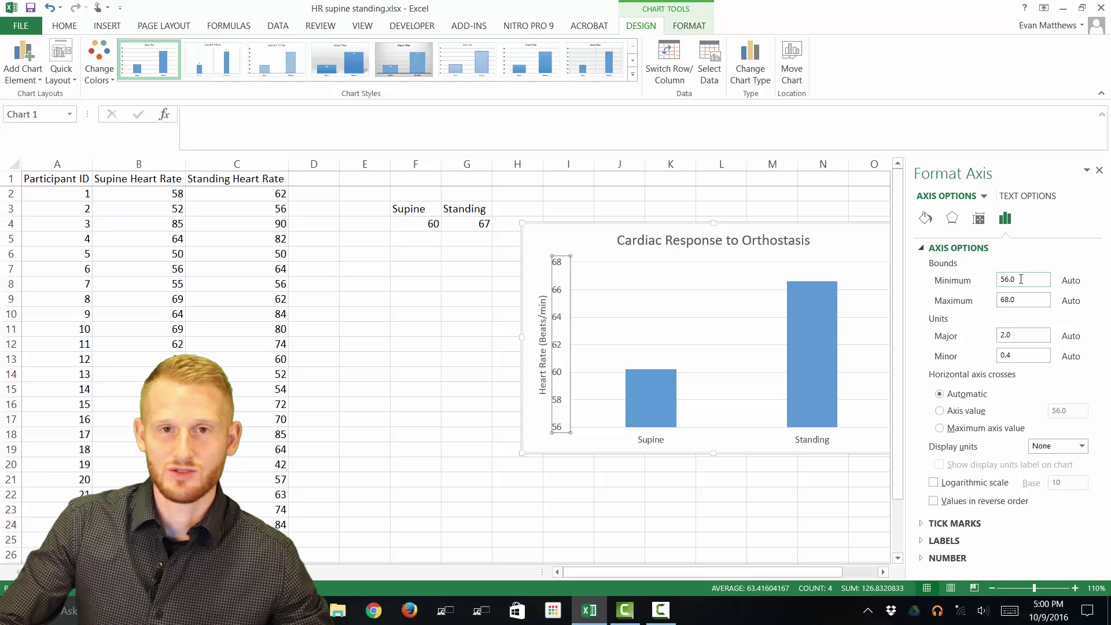
left_click(1020, 279)
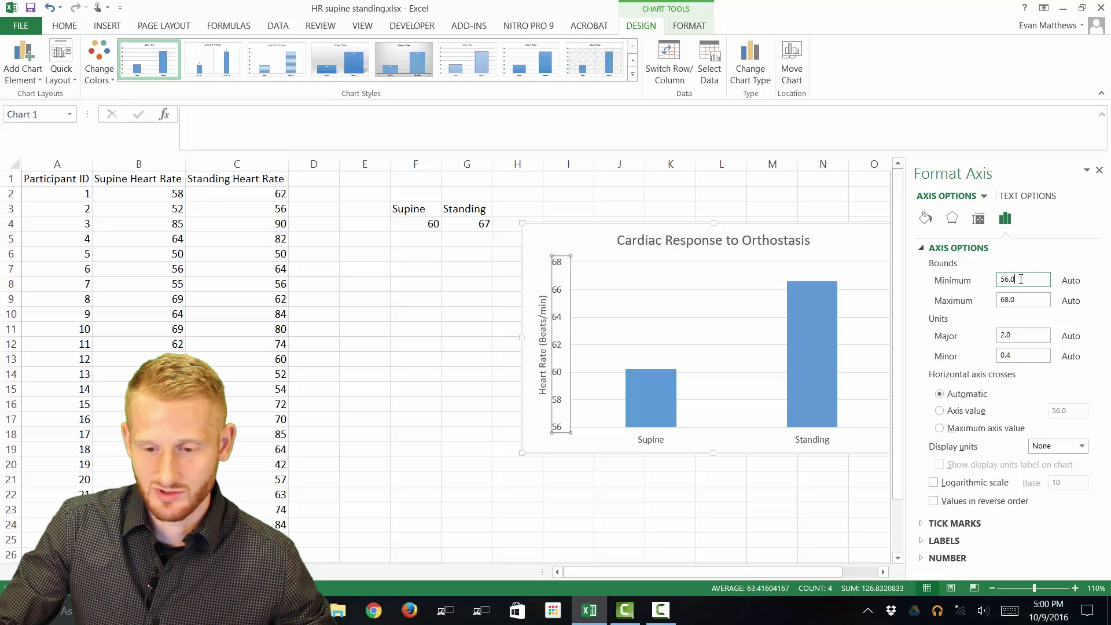
left_click_drag(1021, 279, 984, 281)
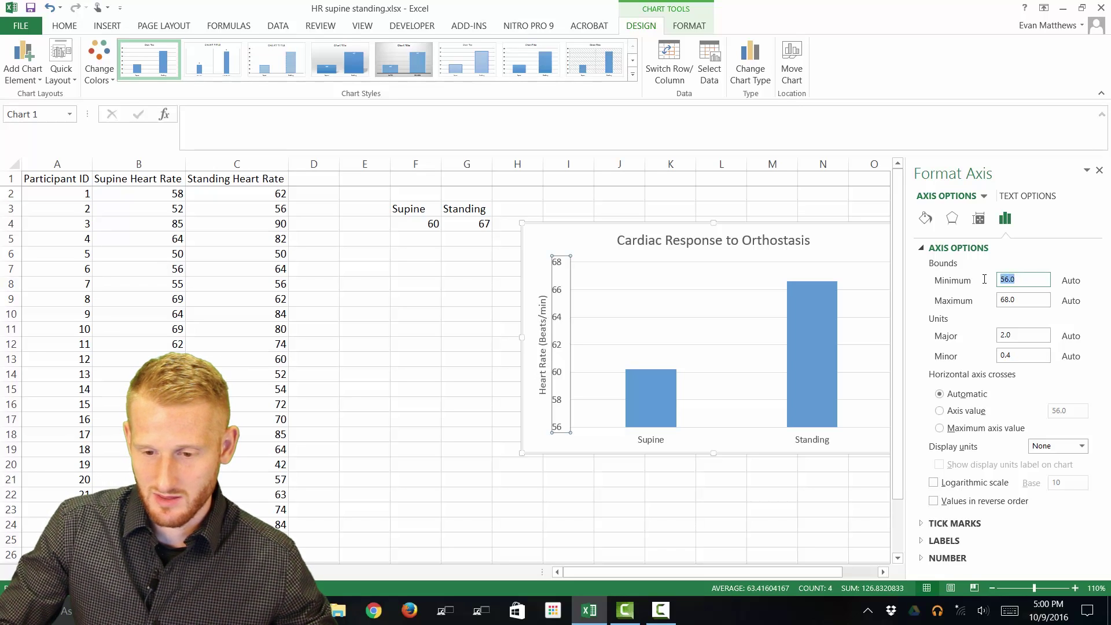
type("50")
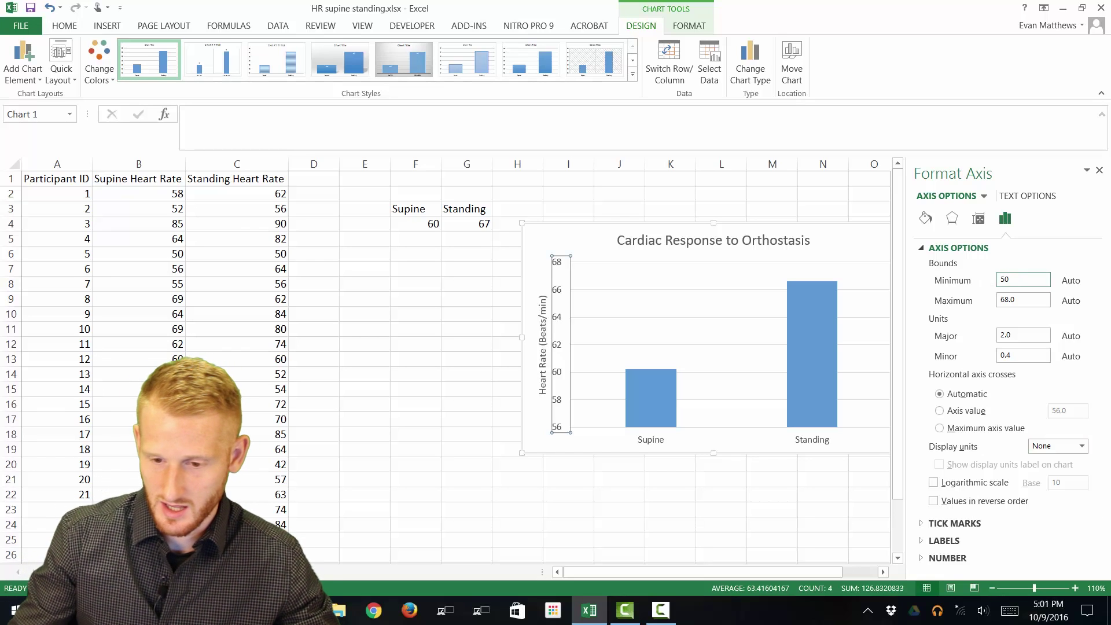
left_click(1028, 300)
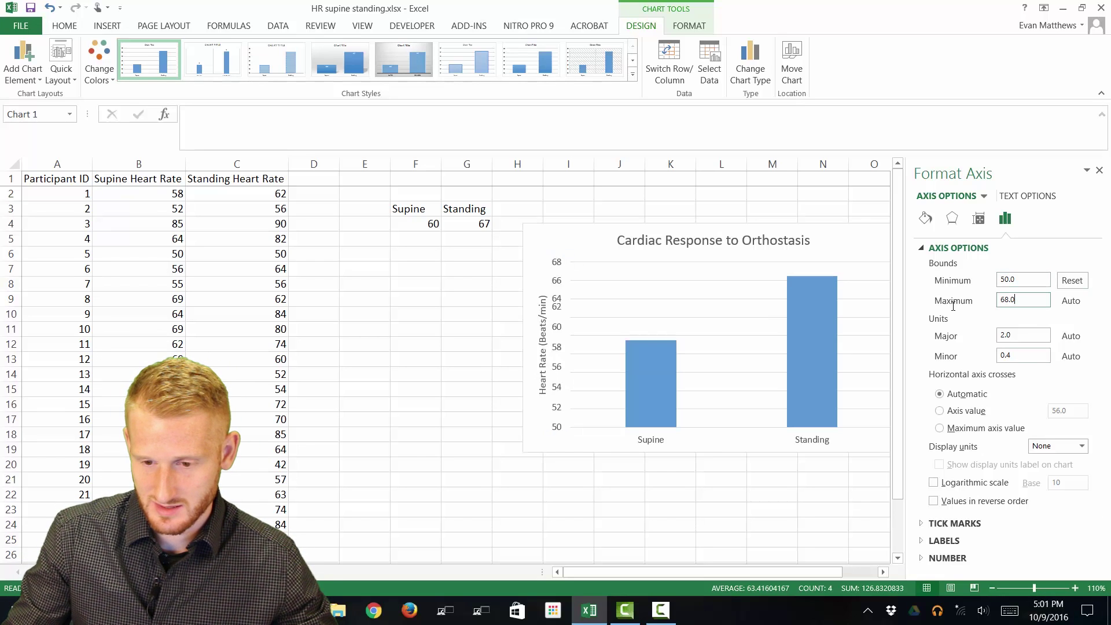
key("Return")
type("70")
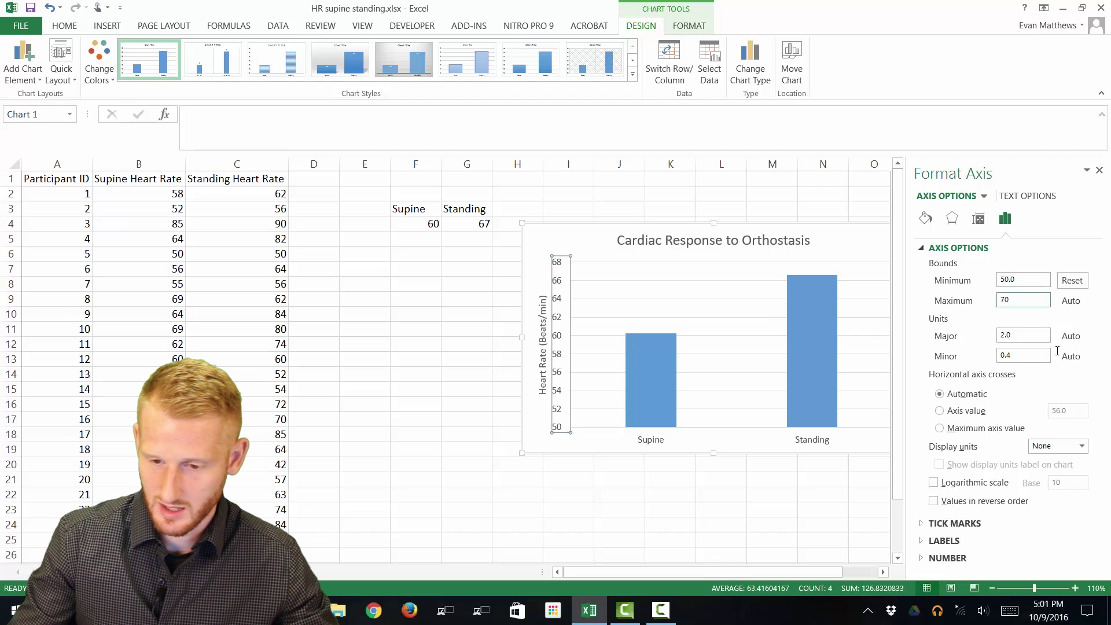
left_click(1017, 281)
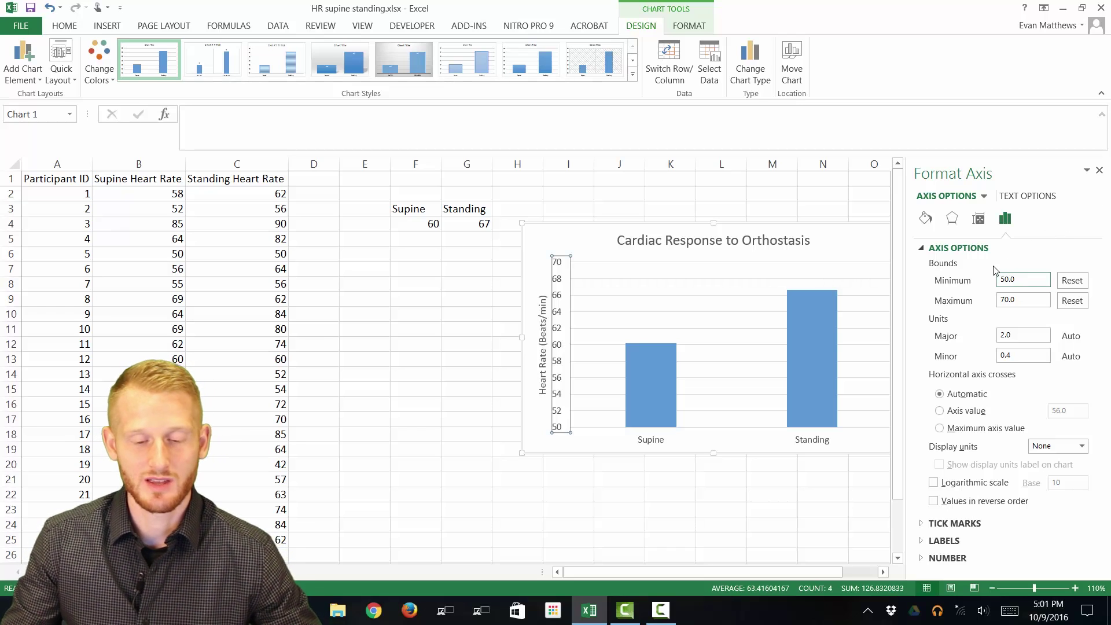
Step: Close the Format Axis pane and shift the chart slightly left and down
left_click(1098, 170)
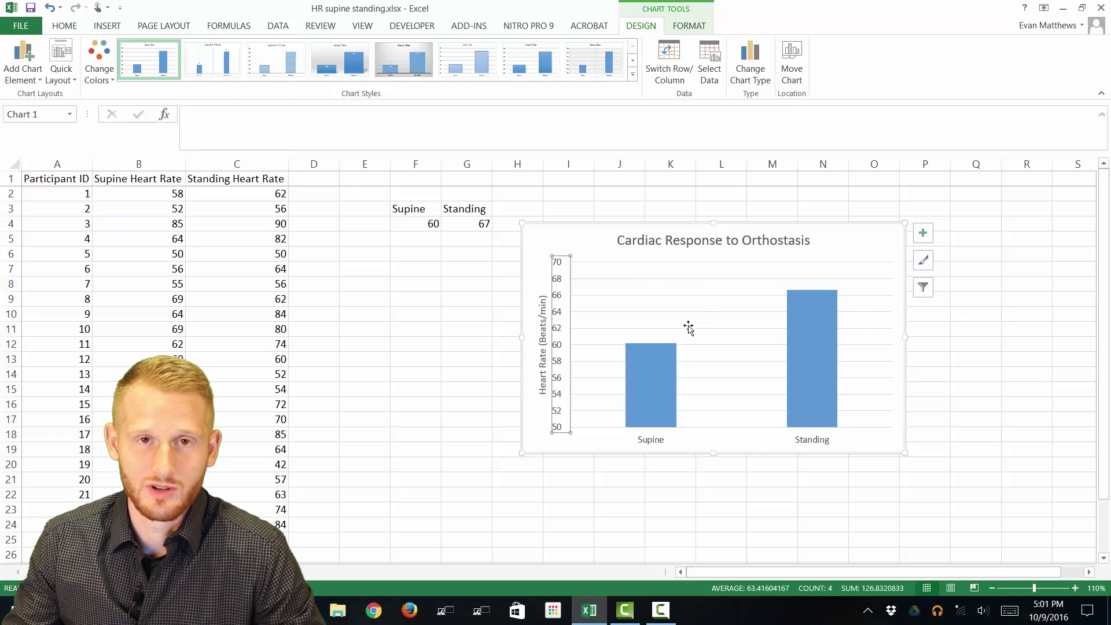
mouse_move(672, 399)
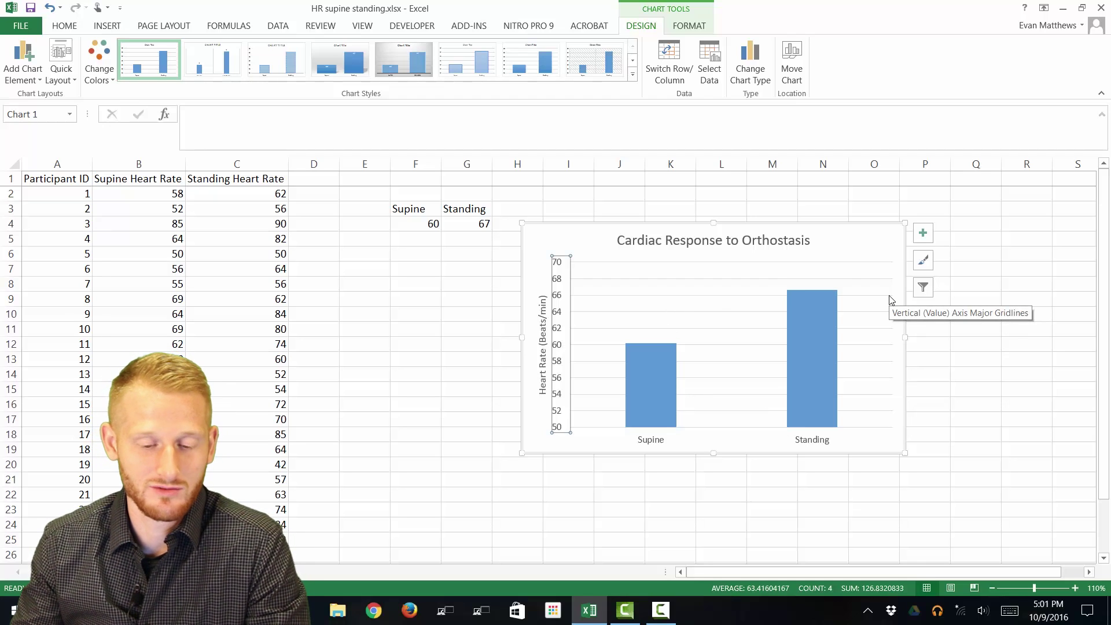
left_click_drag(827, 228, 802, 253)
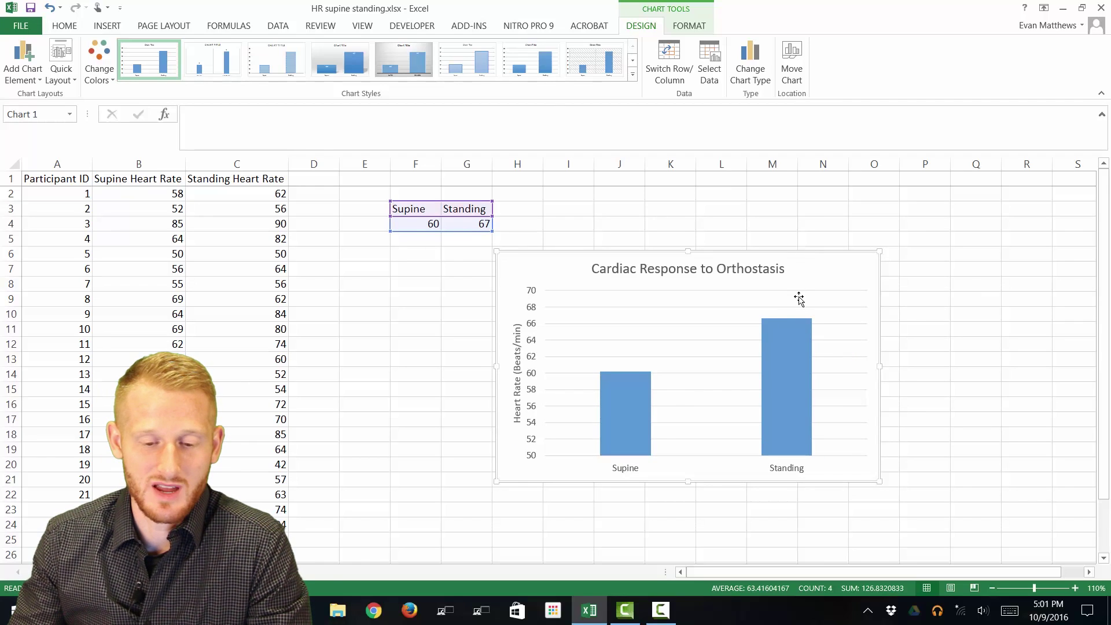